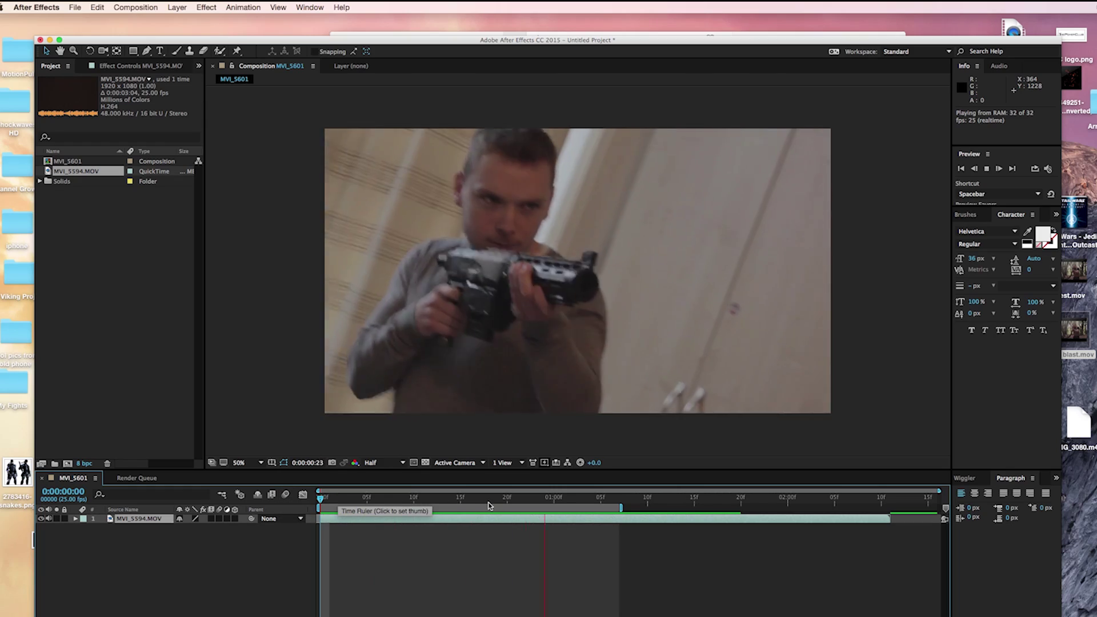
Move to frame 0:00:00:23, where the gun fires, and create a 1920 x 1080 px white solid layer.
{"action": "left_click", "coordinate": [470, 498]}
{"action": "left_click_drag", "start_coordinate": [494, 499], "coordinate": [541, 497]}
{"action": "key", "text": "F2"}
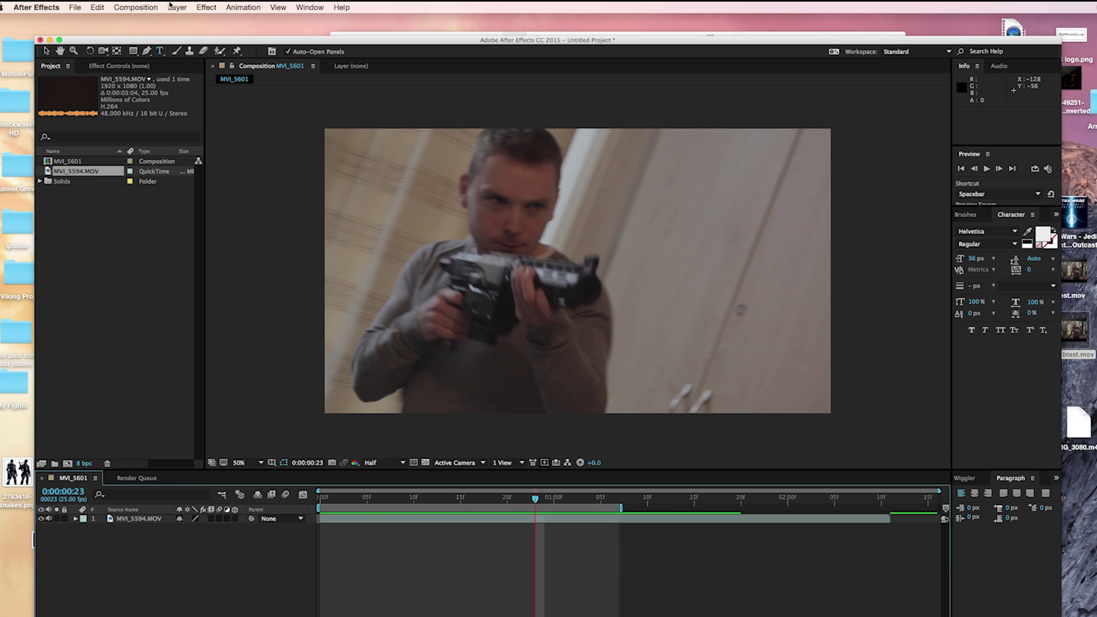
{"action": "left_click", "coordinate": [177, 7]}
{"action": "mouse_move", "coordinate": [181, 20]}
{"action": "left_click", "coordinate": [343, 34]}
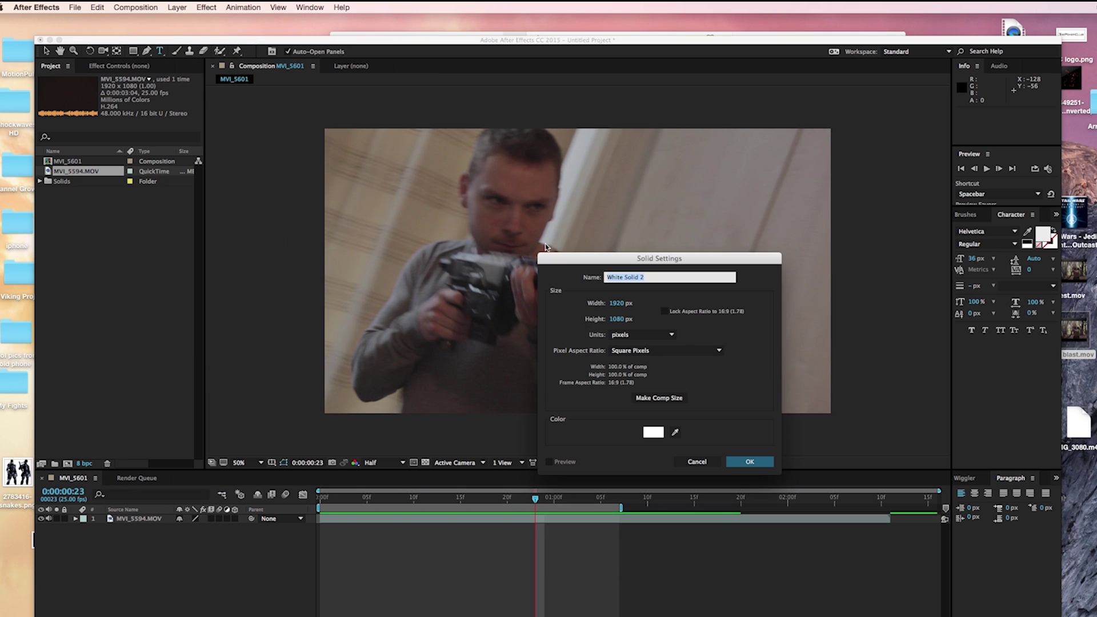
{"action": "left_click", "coordinate": [764, 460]}
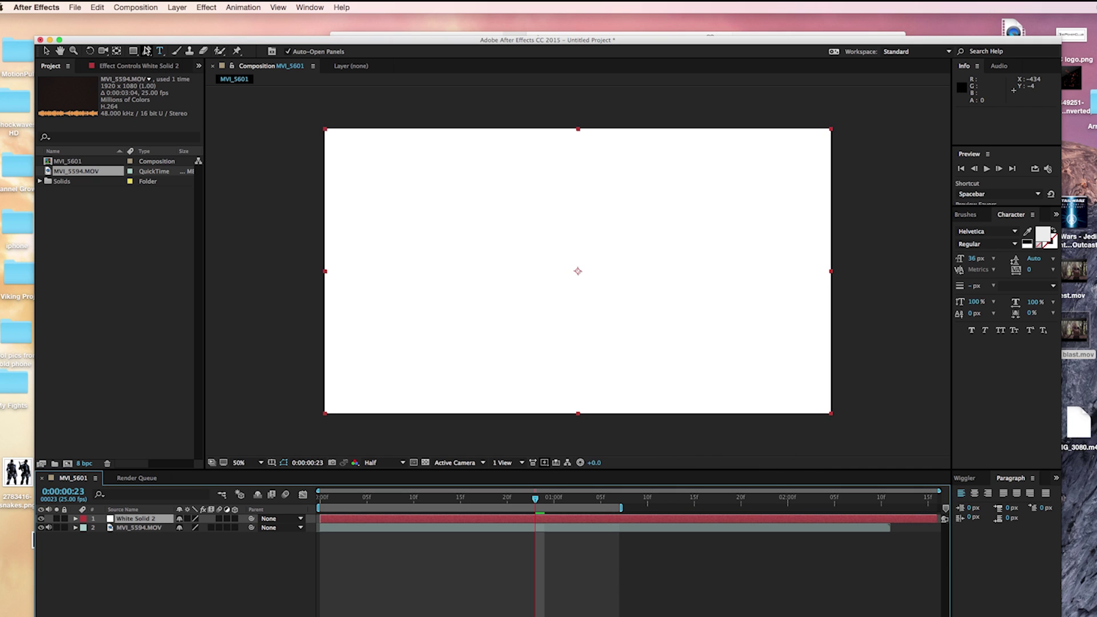
Set the white solid's opacity to 67% and draw a small four-point mask over the gun's muzzle.
{"action": "key", "text": "t"}
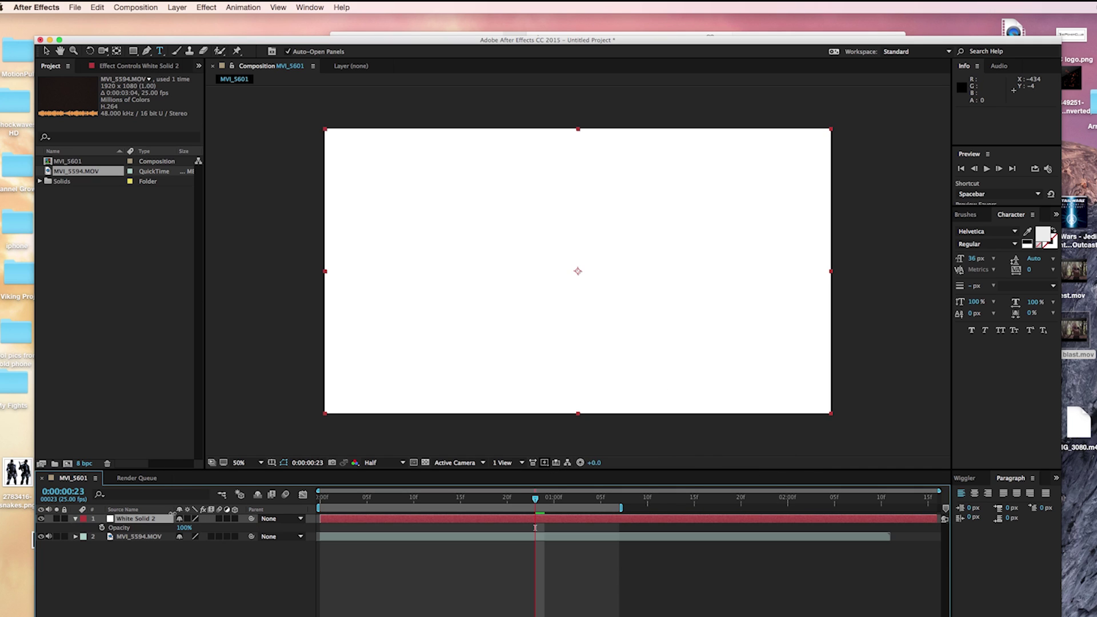
{"action": "left_click_drag", "start_coordinate": [184, 529], "coordinate": [78, 173]}
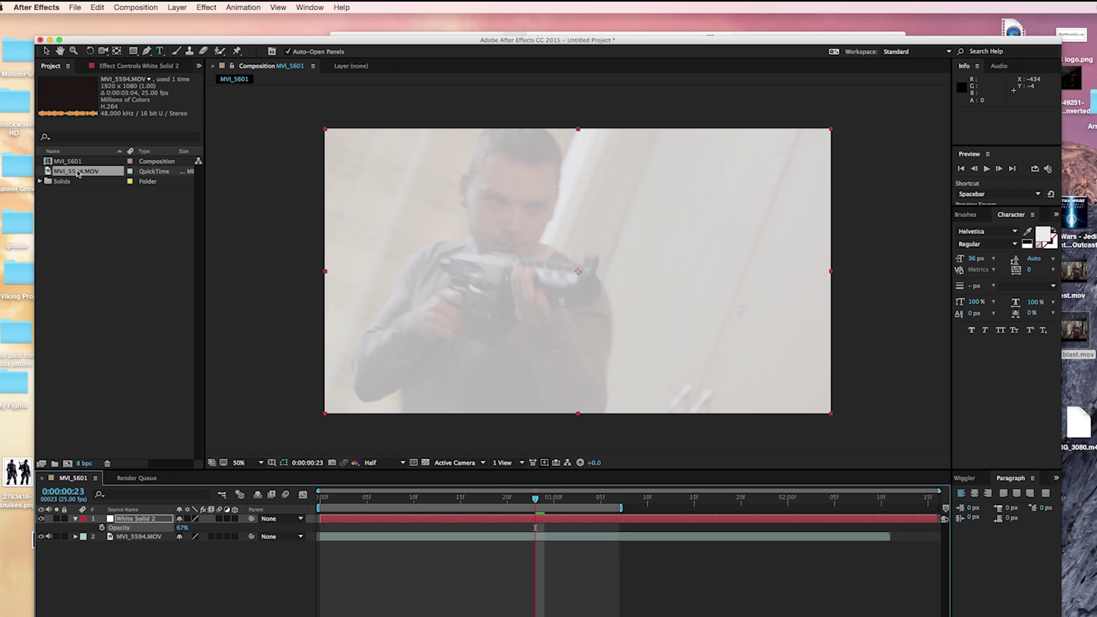
{"action": "left_click", "coordinate": [147, 51]}
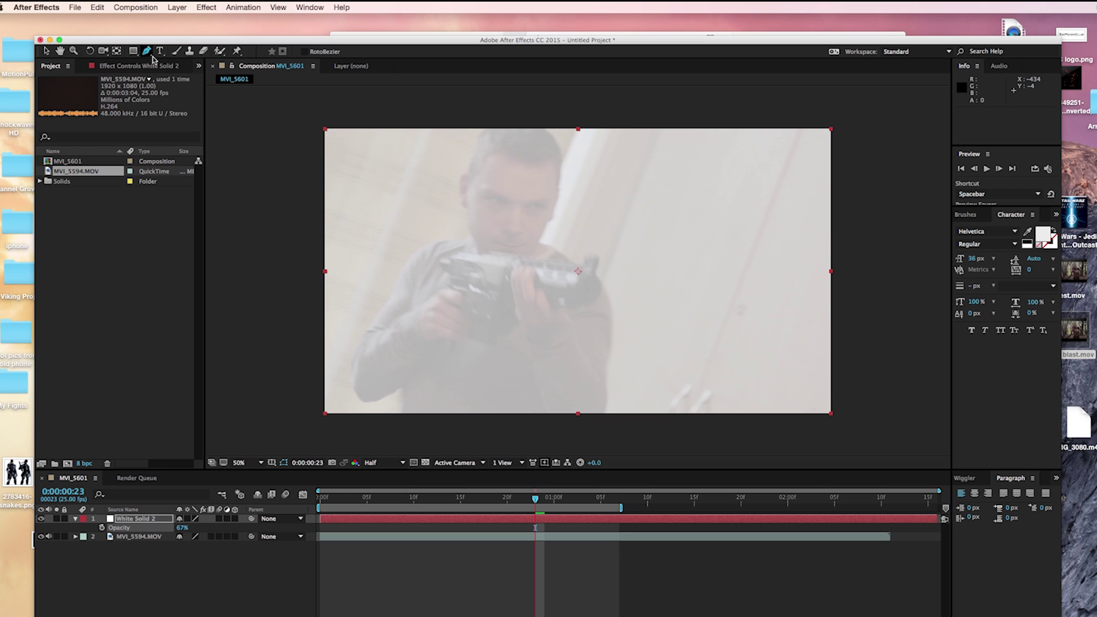
{"action": "left_click", "coordinate": [587, 284]}
{"action": "left_click", "coordinate": [589, 291]}
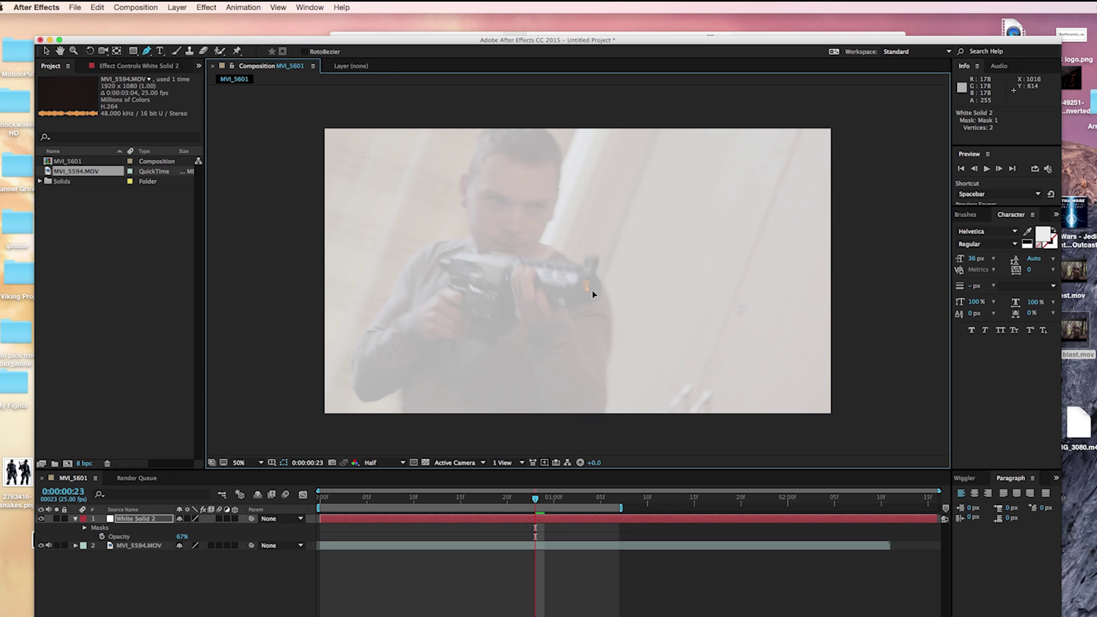
{"action": "left_click", "coordinate": [593, 289]}
{"action": "left_click", "coordinate": [588, 283]}
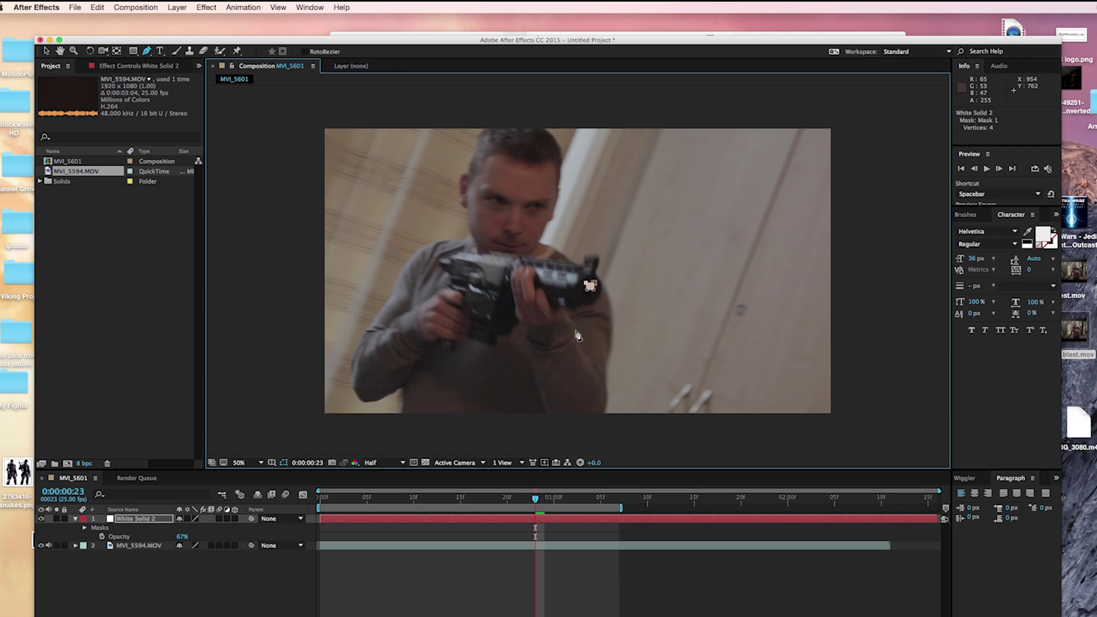
Reveal Mask 1 of the white solid and set a Mask Path keyframe at 0:00:00:23.
{"action": "key", "text": "v"}
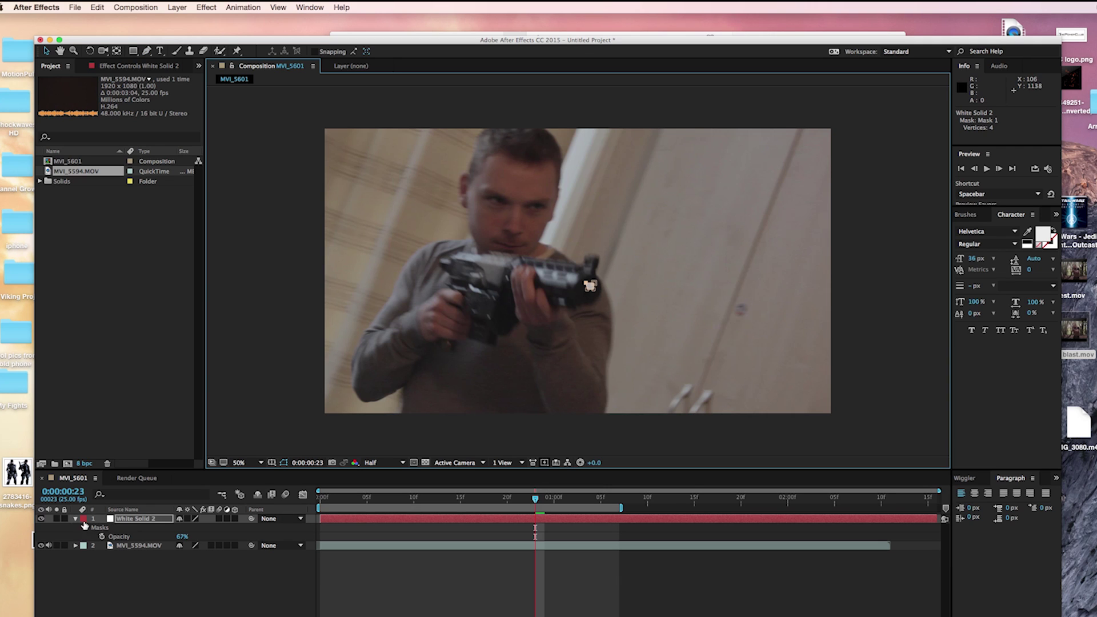
{"action": "left_click", "coordinate": [84, 528]}
{"action": "left_click", "coordinate": [94, 537]}
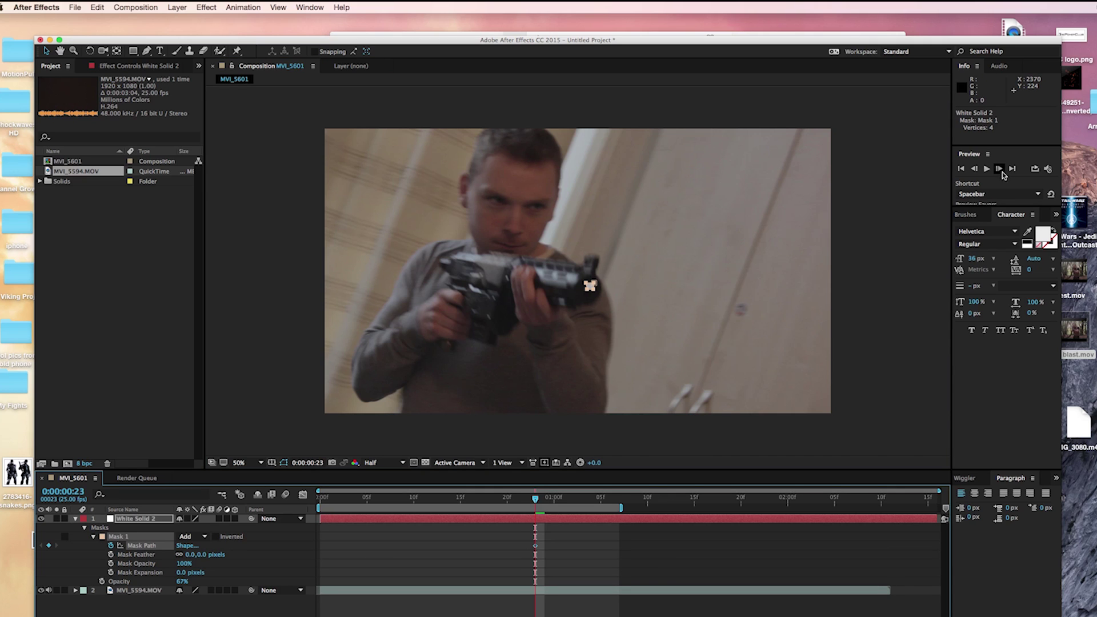
At 0:00:00:24, reshape the mask into a widening beam from the muzzle to near the frame's right edge.
{"action": "left_click", "coordinate": [999, 169]}
{"action": "left_click", "coordinate": [590, 286]}
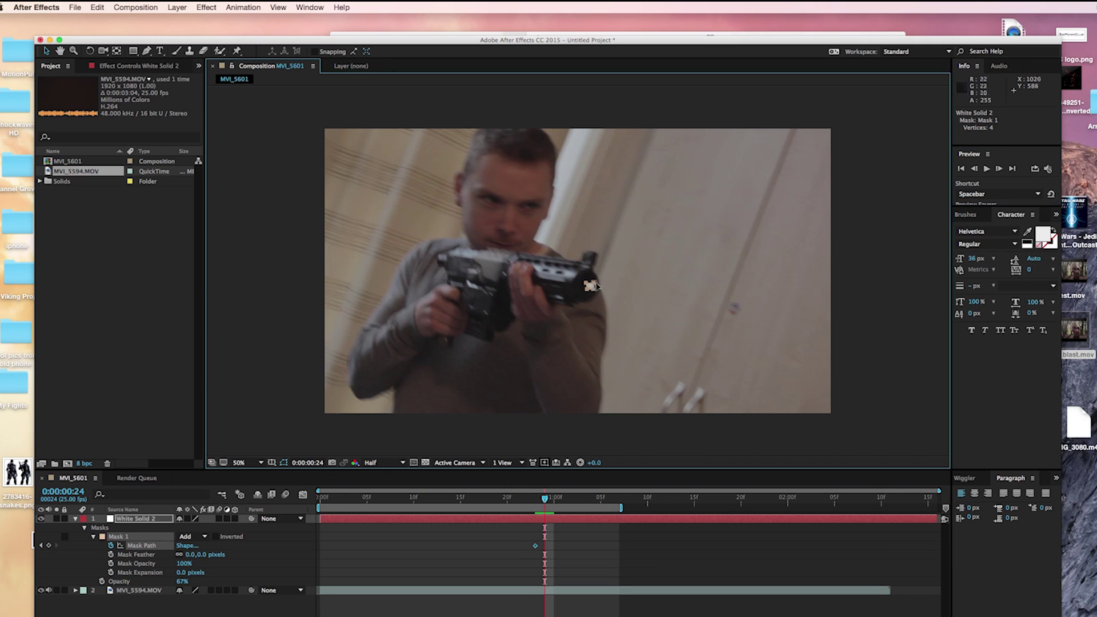
{"action": "left_click_drag", "start_coordinate": [595, 287], "coordinate": [599, 286]}
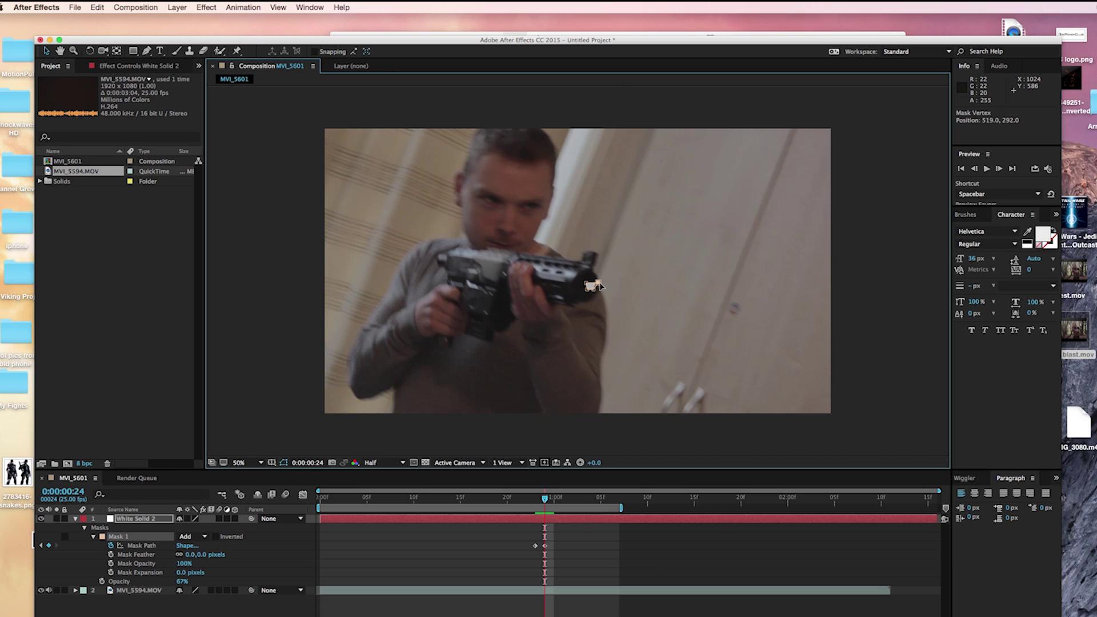
{"action": "left_click_drag", "start_coordinate": [673, 279], "coordinate": [792, 329]}
{"action": "left_click_drag", "start_coordinate": [797, 283], "coordinate": [814, 297]}
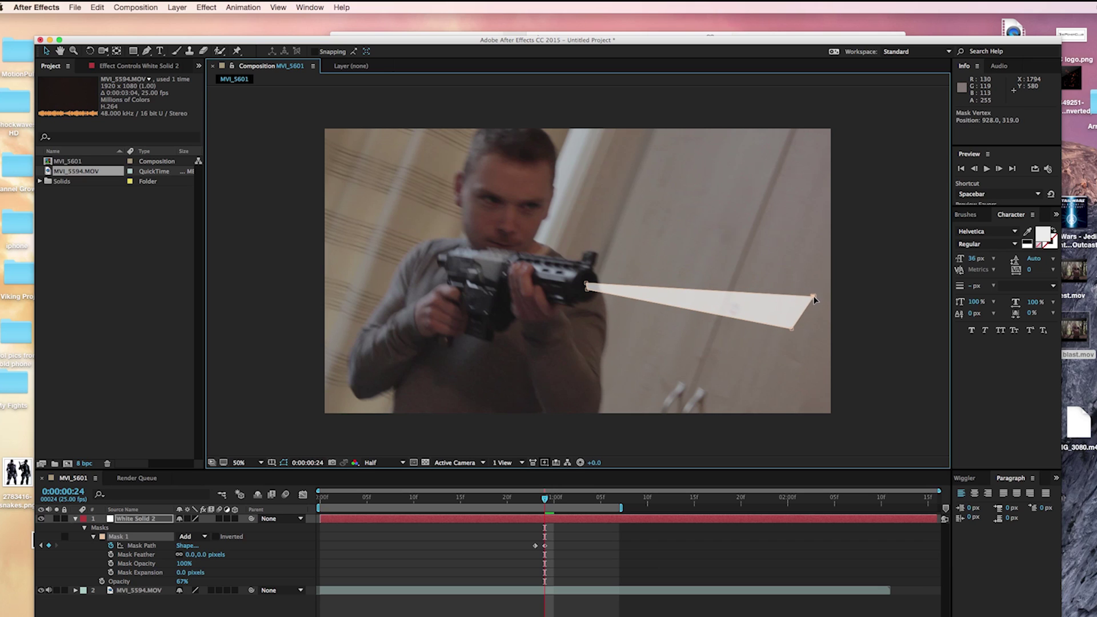
{"action": "left_click_drag", "start_coordinate": [791, 332], "coordinate": [812, 324]}
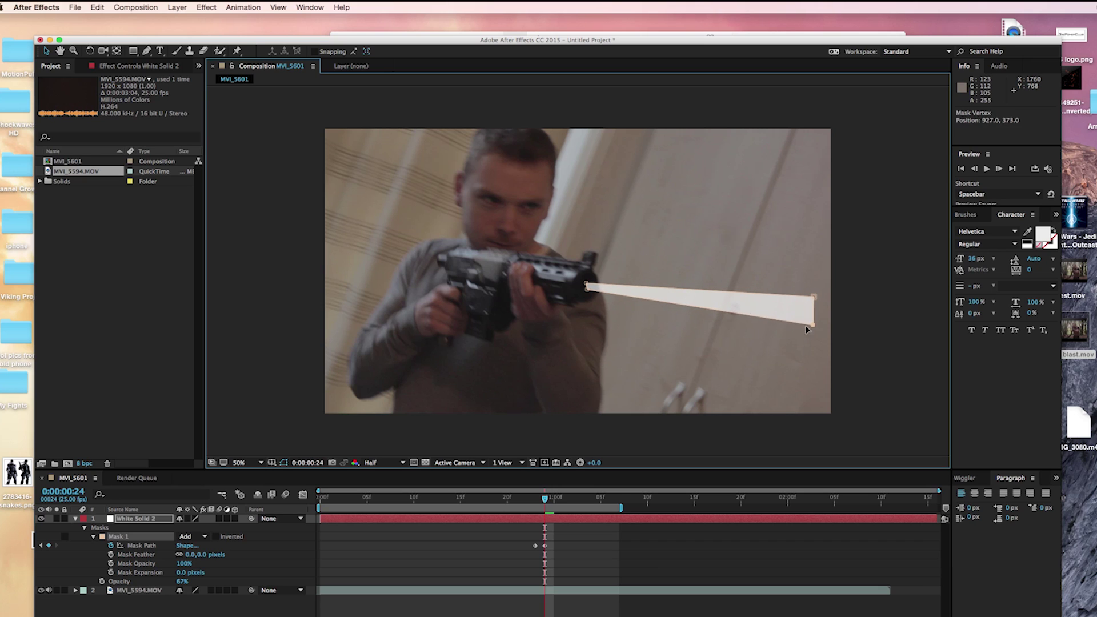
{"action": "left_click_drag", "start_coordinate": [589, 287], "coordinate": [590, 290]}
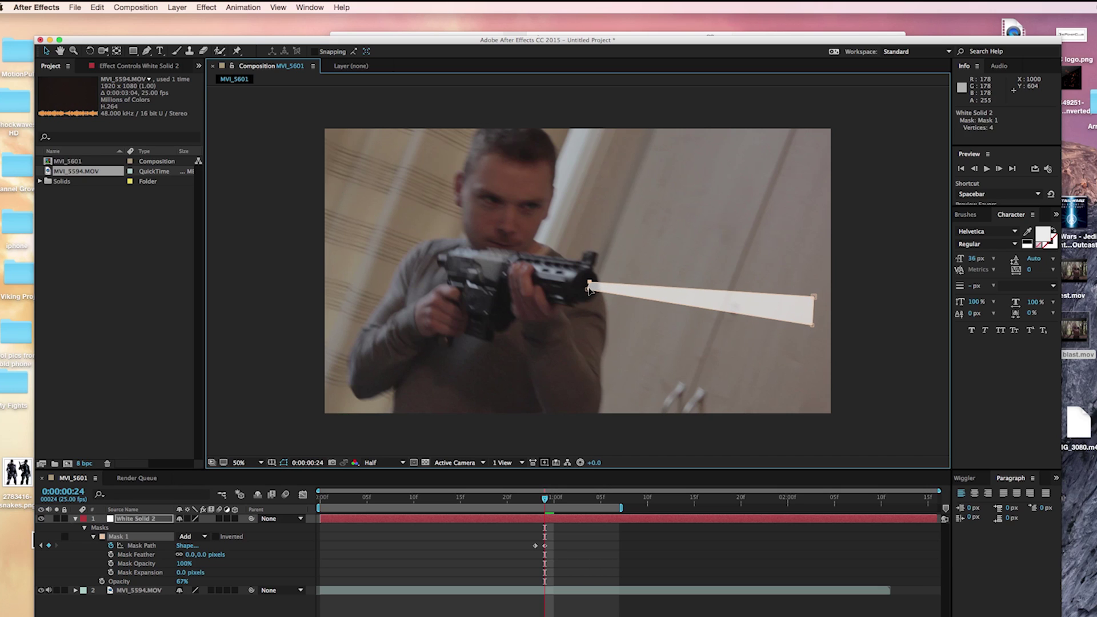
{"action": "left_click_drag", "start_coordinate": [811, 326], "coordinate": [809, 330]}
At 0:00:01:00, move the beam mask's far corners beyond the frame's right edge and its near corners onto the cupboard door.
{"action": "left_click", "coordinate": [1000, 171]}
{"action": "left_click_drag", "start_coordinate": [814, 298], "coordinate": [919, 302]}
{"action": "left_click_drag", "start_coordinate": [813, 332], "coordinate": [922, 345]}
{"action": "left_click_drag", "start_coordinate": [590, 282], "coordinate": [742, 294]}
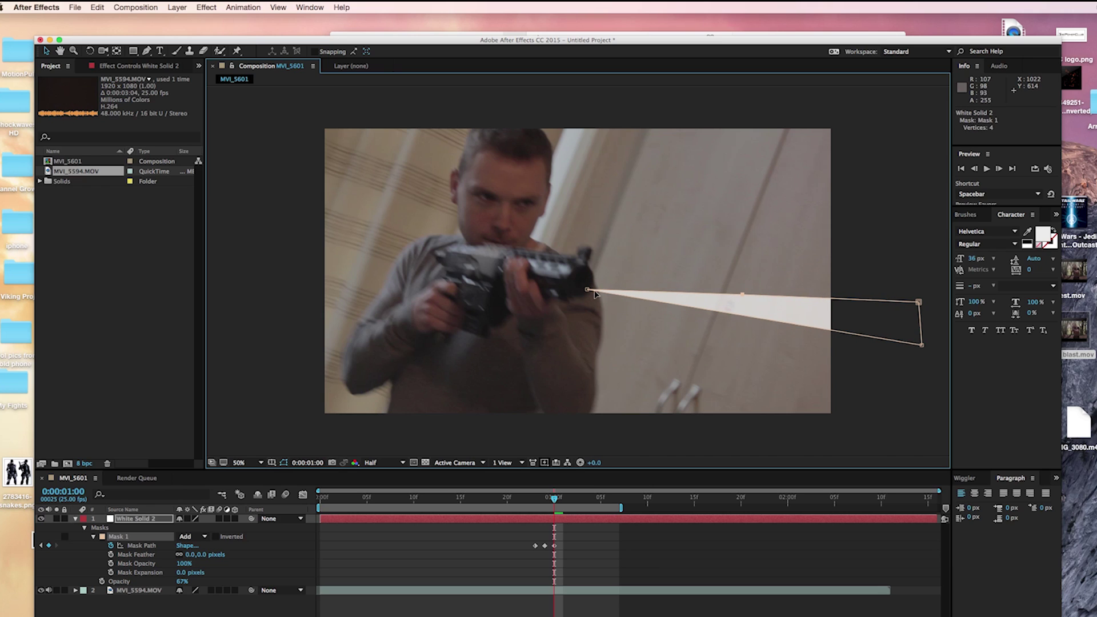
{"action": "left_click_drag", "start_coordinate": [589, 291], "coordinate": [742, 303]}
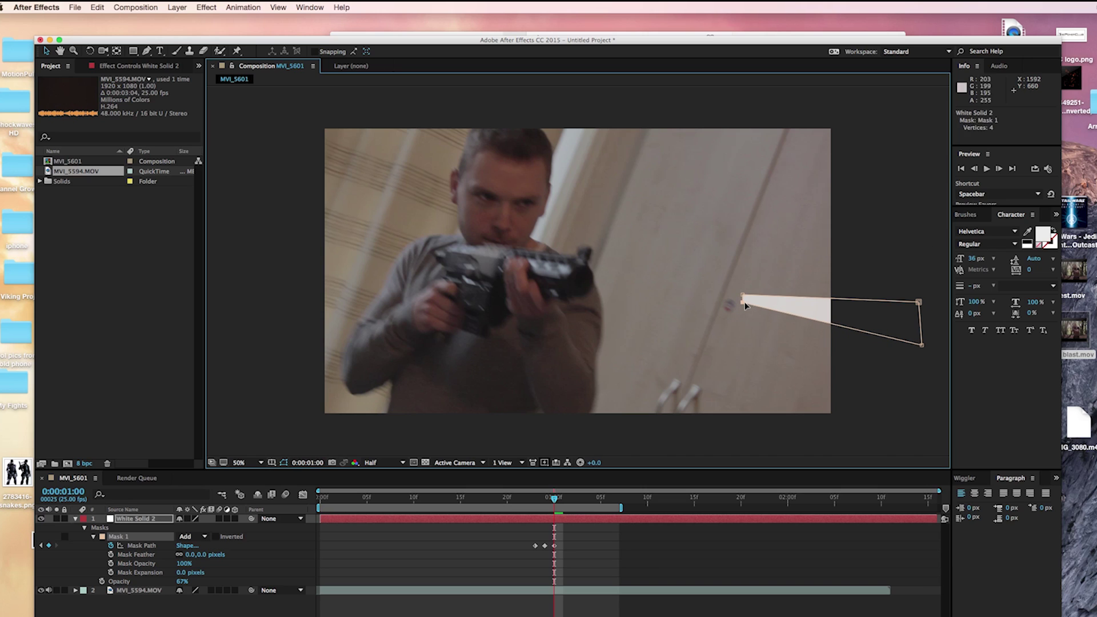
{"action": "left_click", "coordinate": [1000, 170]}
{"action": "left_click_drag", "start_coordinate": [744, 301], "coordinate": [746, 307]}
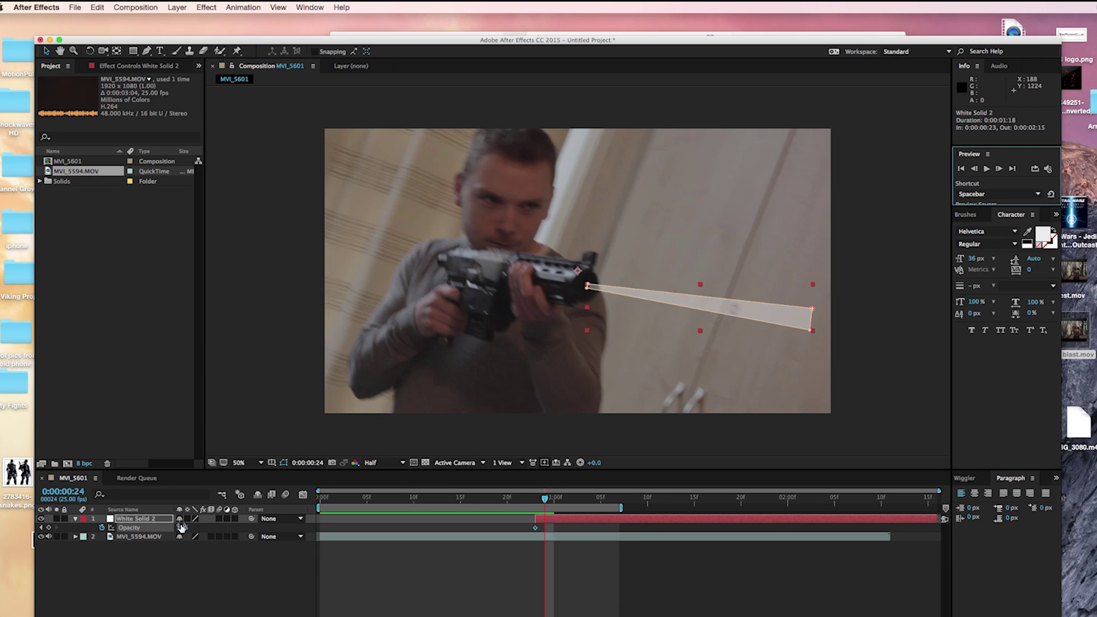
Raise the white solid's opacity to 100% at 0:00:00:24 and preview the blast in the footage.
{"action": "left_click_drag", "start_coordinate": [182, 528], "coordinate": [197, 528]}
{"action": "left_click", "coordinate": [381, 575]}
{"action": "key", "text": "space"}
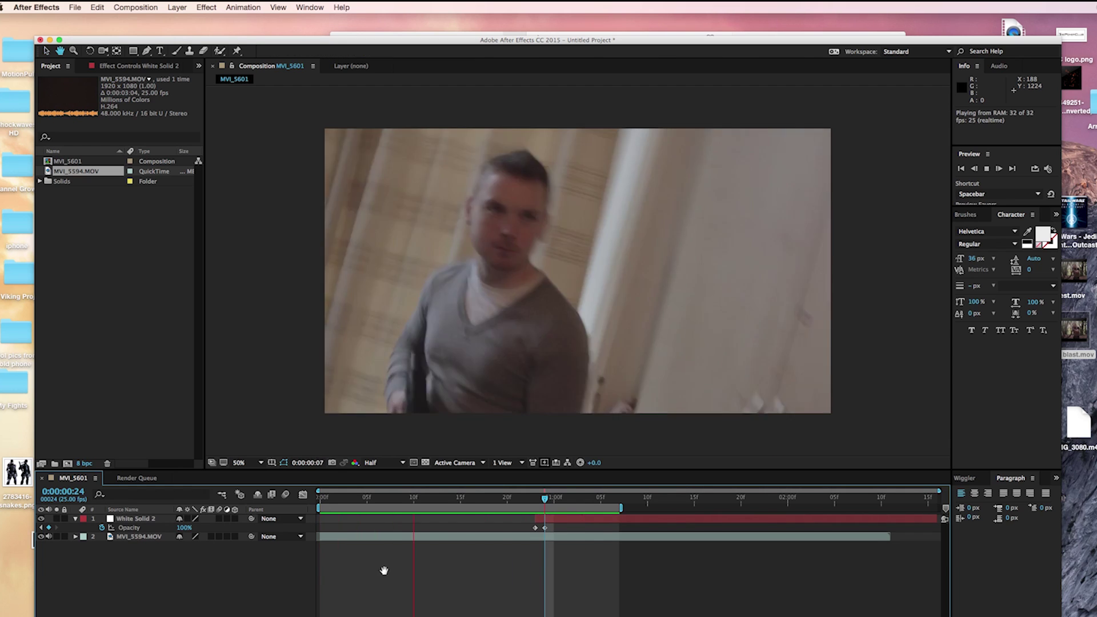
{"action": "key", "text": "space"}
{"action": "mouse_move", "coordinate": [536, 503]}
{"action": "left_mouse_down"}
{"action": "mouse_move", "coordinate": [593, 501]}
{"action": "mouse_move", "coordinate": [554, 501]}
{"action": "left_mouse_up"}
{"action": "key", "text": "space"}
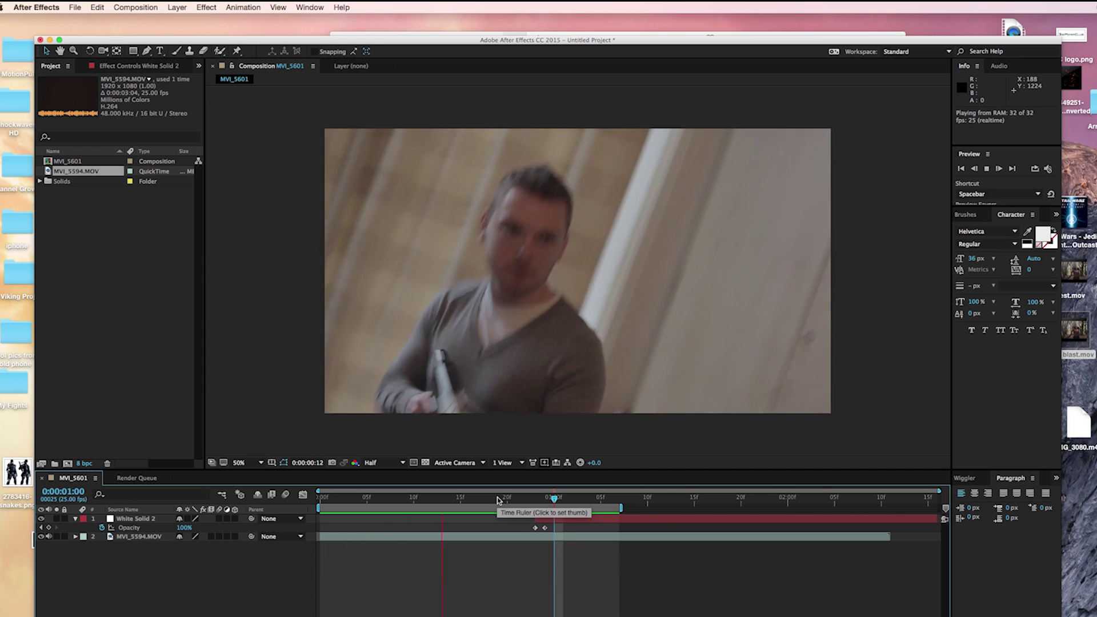
{"action": "key", "text": "space"}
{"action": "left_click_drag", "start_coordinate": [532, 502], "coordinate": [545, 502]}
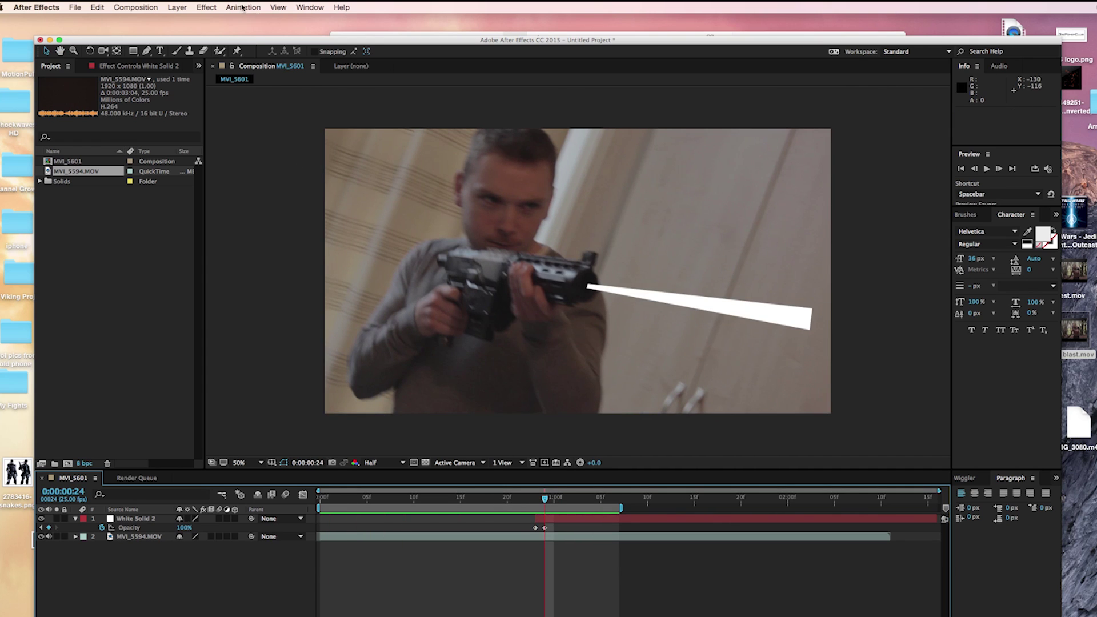
Create a full-frame black solid with colour 000000 and place it between the white solid and the footage.
{"action": "left_click", "coordinate": [178, 7]}
{"action": "mouse_move", "coordinate": [191, 25]}
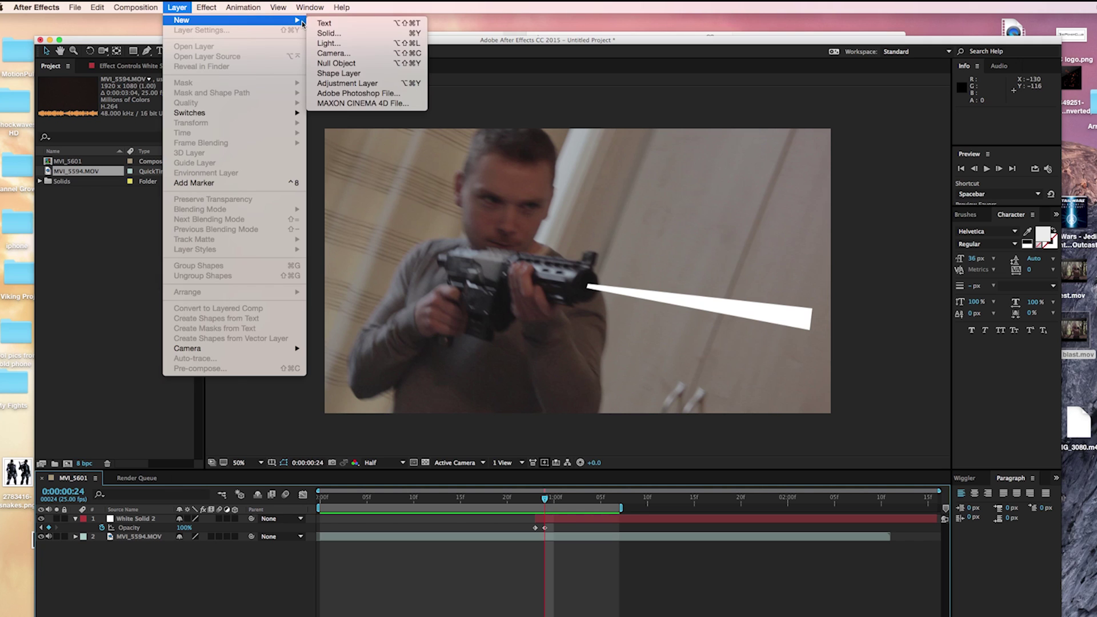
{"action": "left_click", "coordinate": [342, 36]}
{"action": "left_click", "coordinate": [652, 433]}
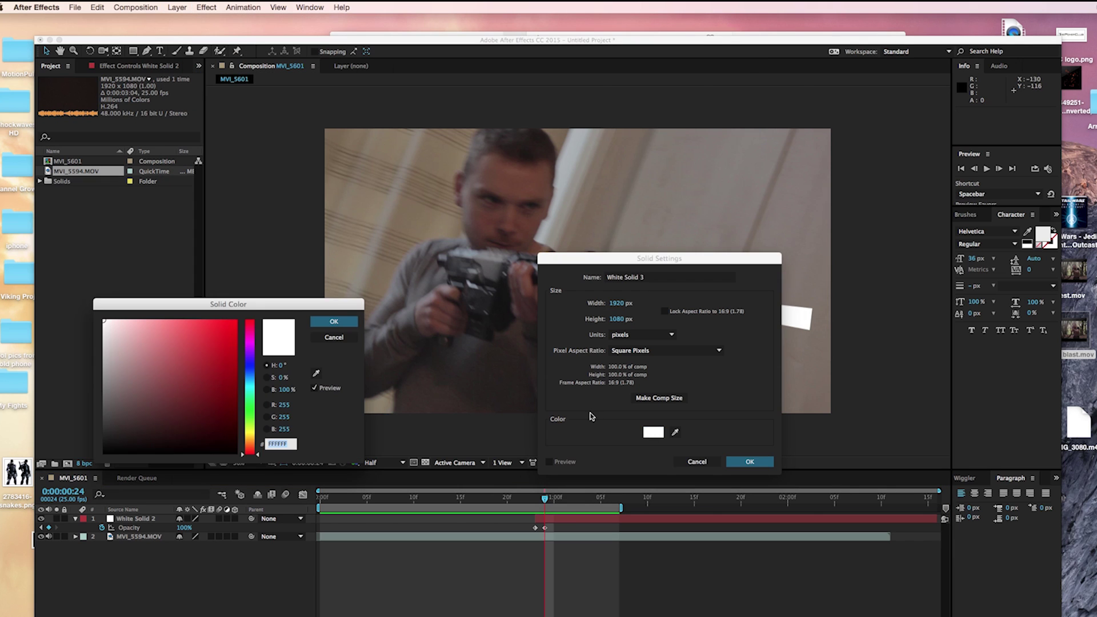
{"action": "type", "text": "000000"}
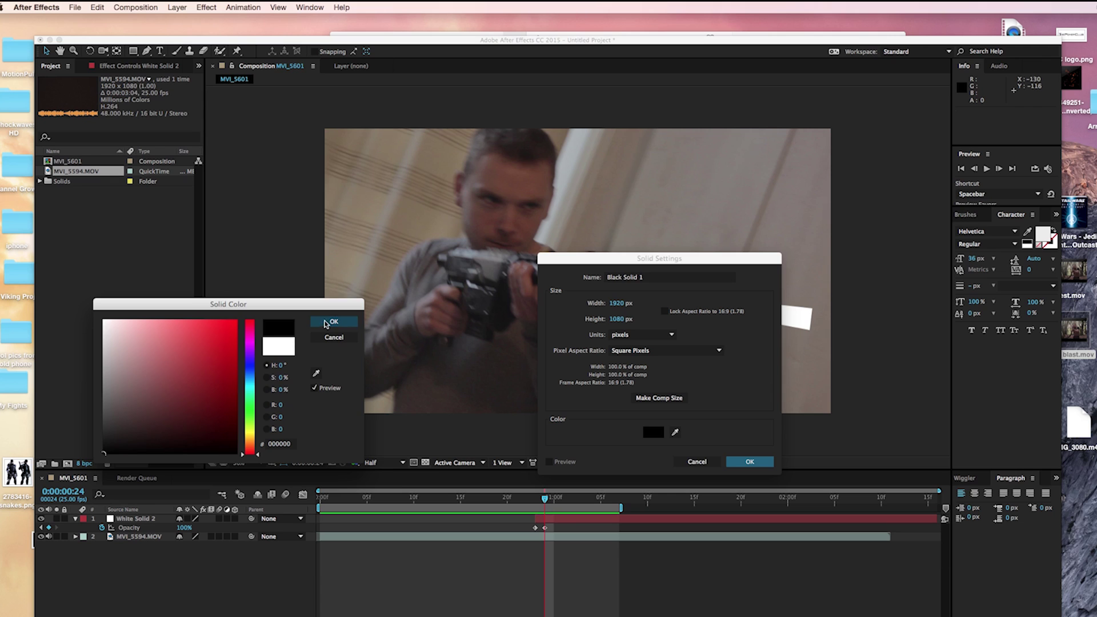
{"action": "left_click", "coordinate": [326, 321]}
{"action": "left_click", "coordinate": [762, 466]}
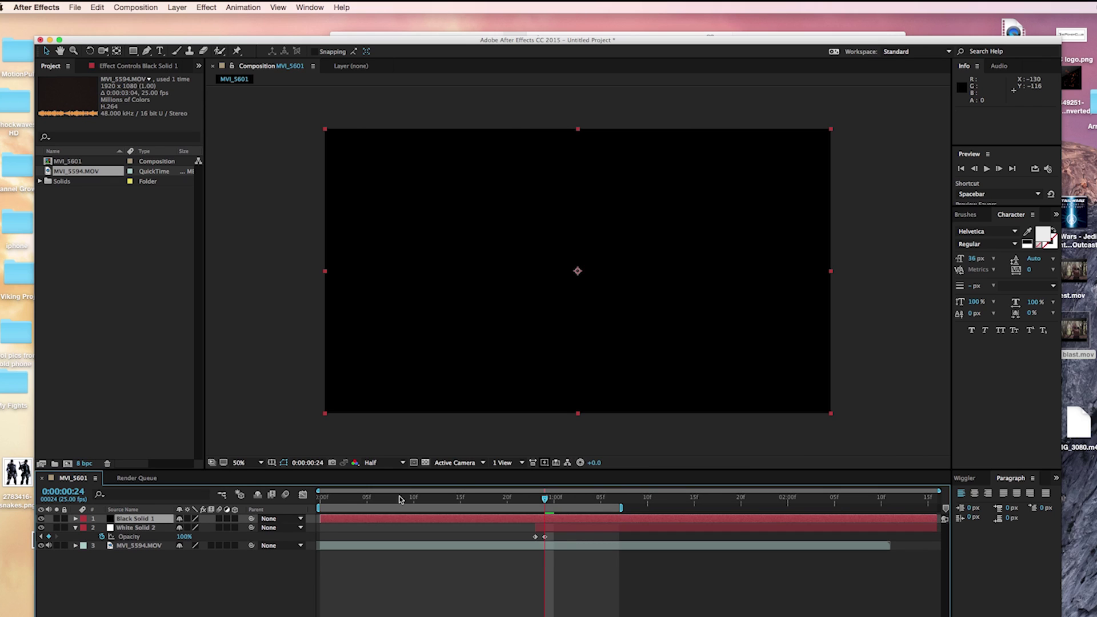
{"action": "left_click_drag", "start_coordinate": [140, 520], "coordinate": [140, 541]}
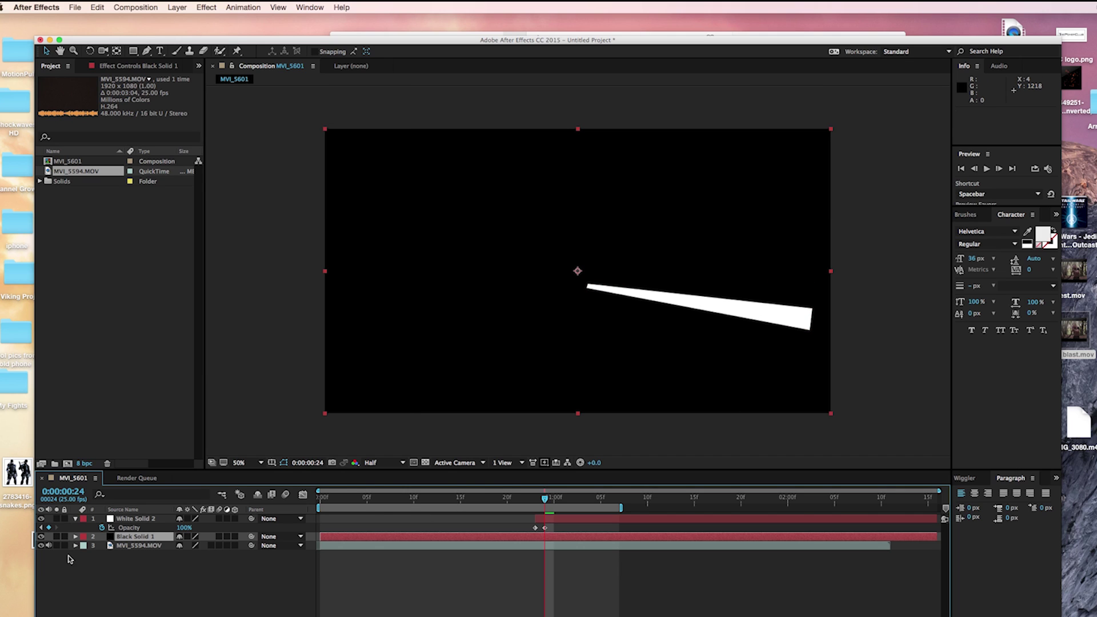
Duplicate the masked White Solid 2 layer four times.
{"action": "left_click", "coordinate": [132, 519]}
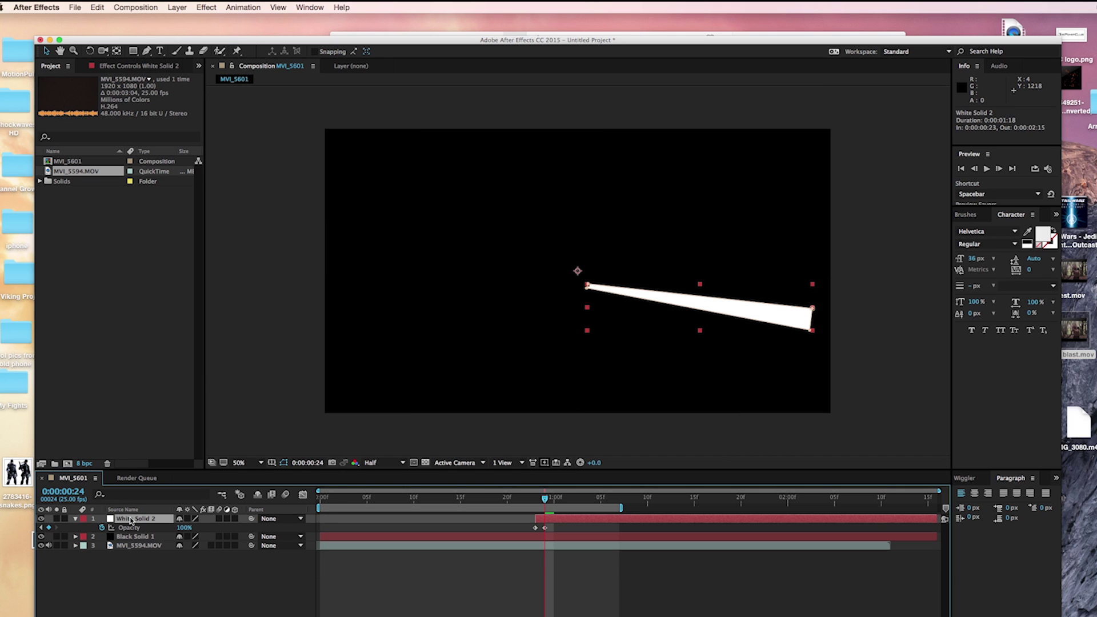
{"action": "key", "text": "ctrl+d"}
{"action": "key", "text": "ctrl+d"}
{"action": "key", "text": "ctrl+d"}
{"action": "key", "text": "ctrl+d"}
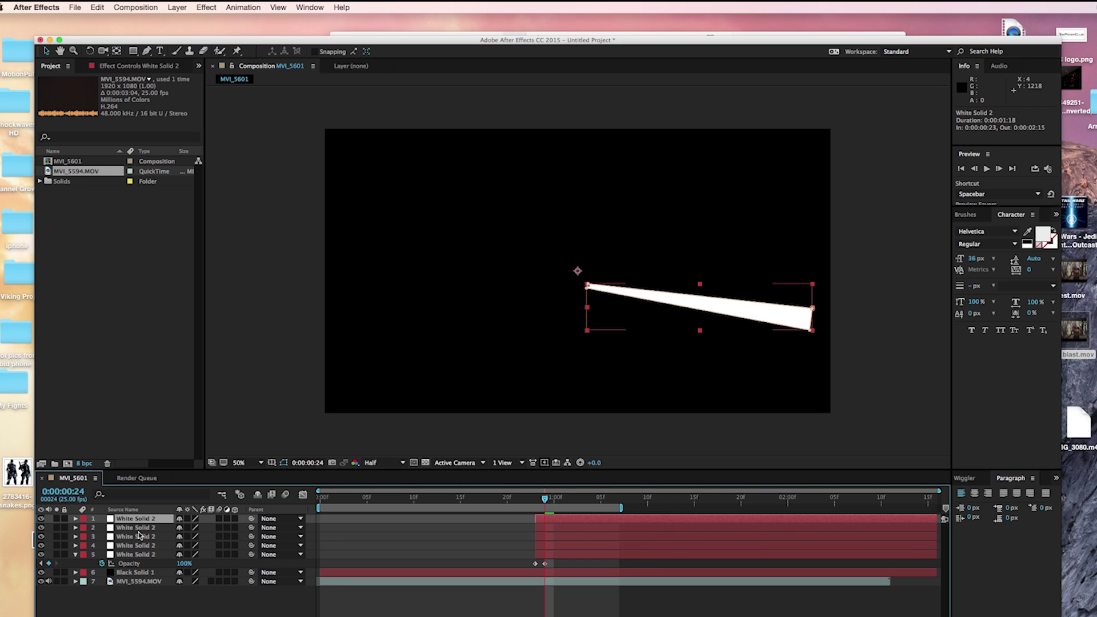
Set the mask feather to 3 pixels on the first white solid layer and 10 pixels on the second.
{"action": "key", "text": "f"}
{"action": "left_click", "coordinate": [194, 536]}
{"action": "type", "text": "3"}
{"action": "key", "text": "Return"}
{"action": "left_click", "coordinate": [134, 546]}
{"action": "key", "text": "f"}
{"action": "left_click", "coordinate": [194, 563]}
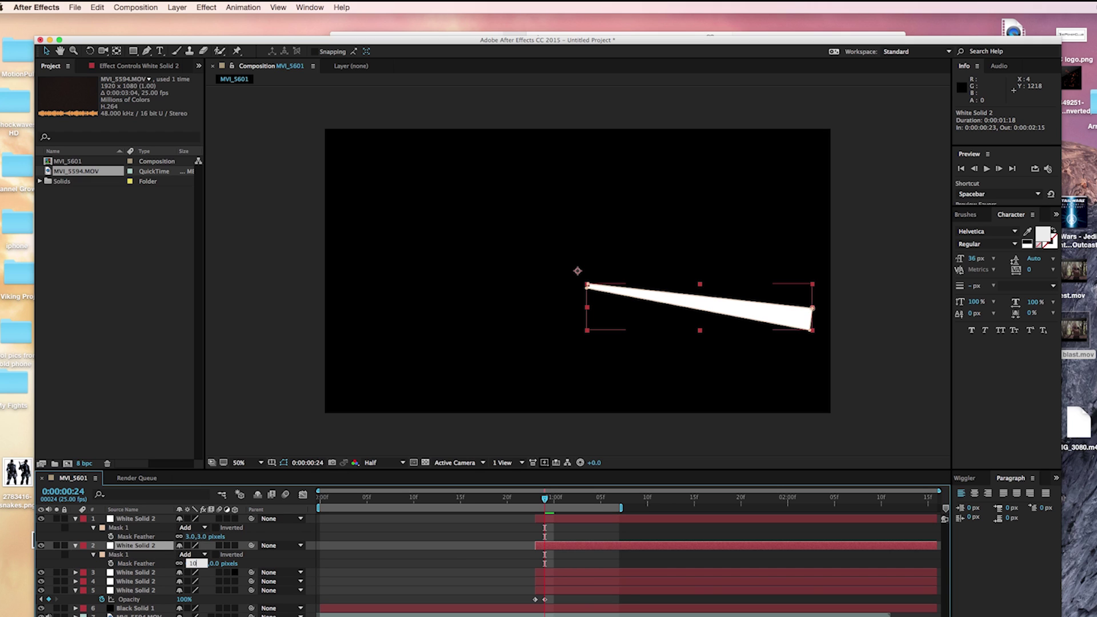
{"action": "type", "text": "10"}
{"action": "key", "text": "Return"}
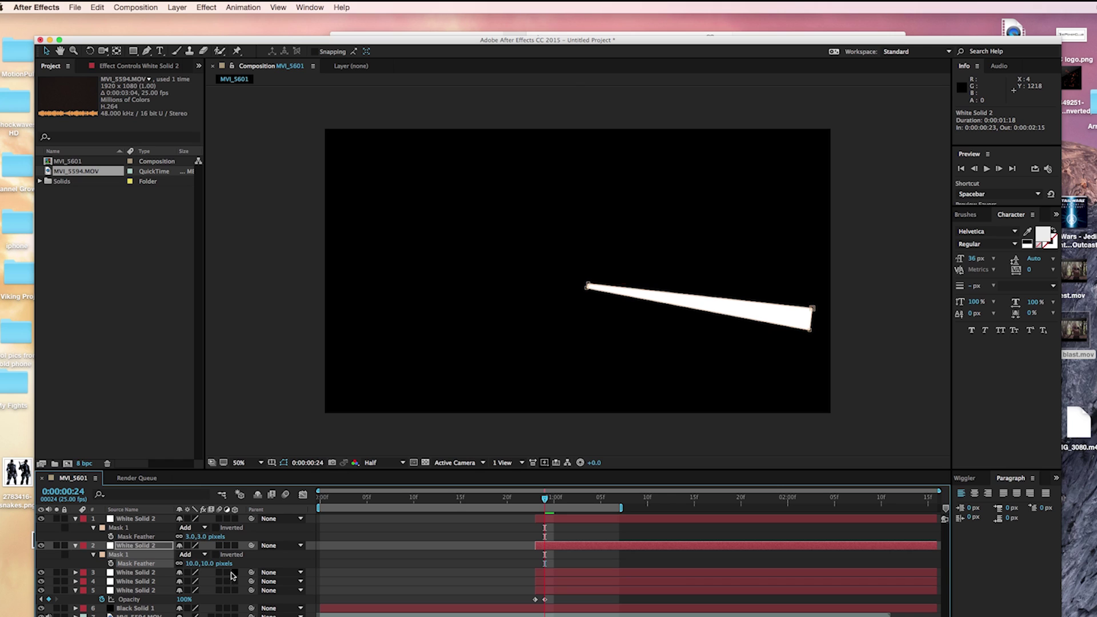
Set the mask feather to 30 pixels on the third white solid layer and 60 pixels on the fourth.
{"action": "left_click", "coordinate": [135, 572]}
{"action": "key", "text": "f"}
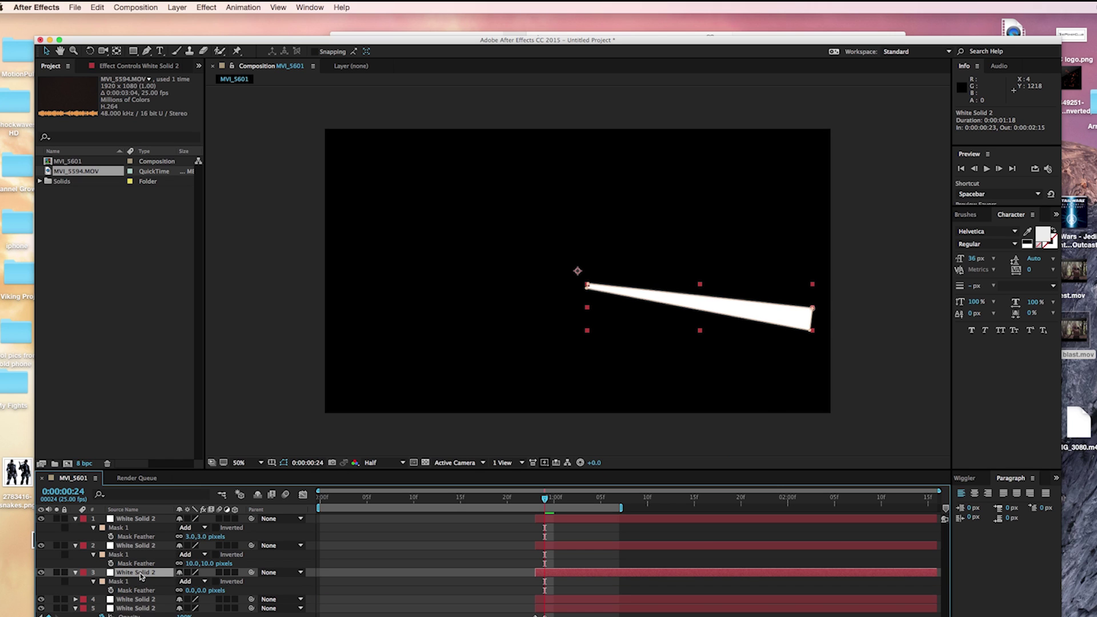
{"action": "left_click", "coordinate": [191, 590]}
{"action": "type", "text": "30"}
{"action": "key", "text": "Return"}
{"action": "left_click", "coordinate": [135, 599]}
{"action": "key", "text": "f"}
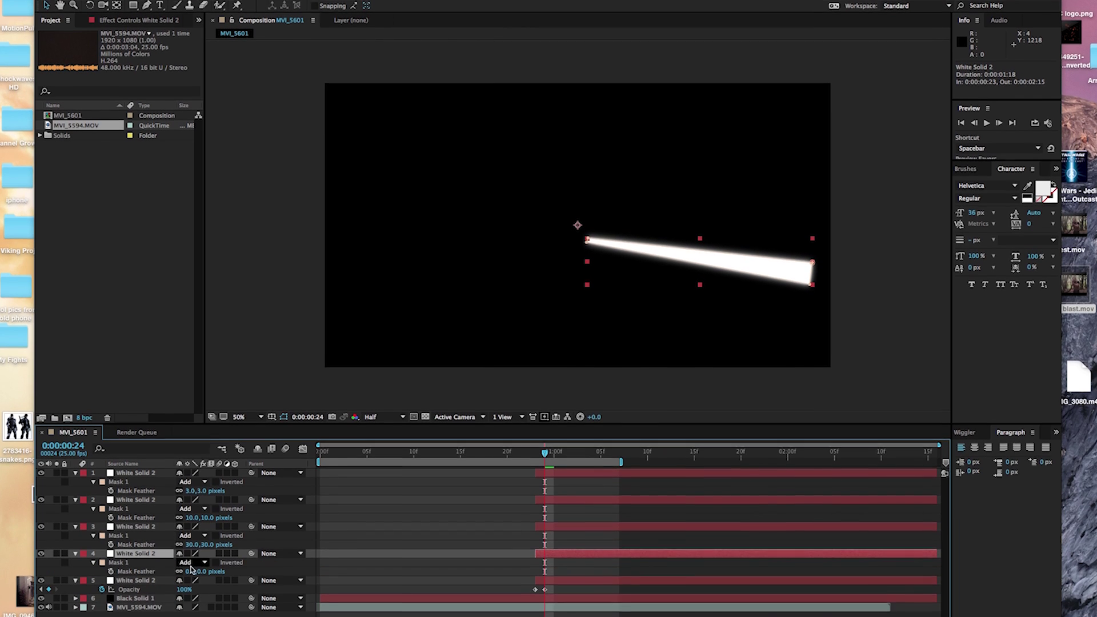
{"action": "left_click", "coordinate": [190, 566]}
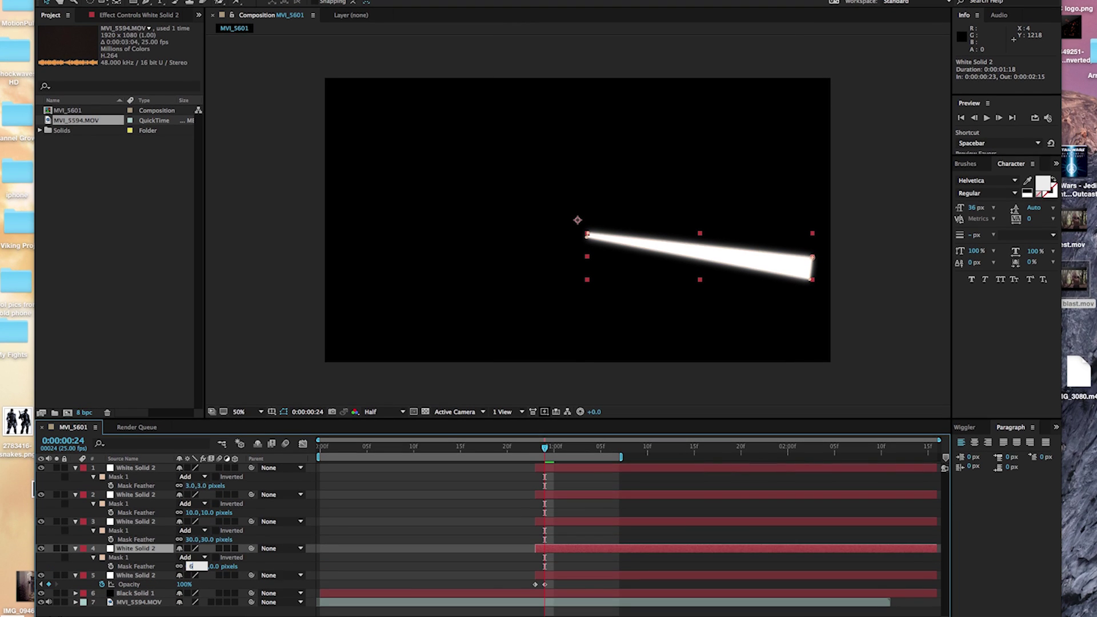
{"action": "key", "text": "Return"}
Set the mask feather to 100 pixels on the fifth white solid layer.
{"action": "left_click", "coordinate": [144, 578]}
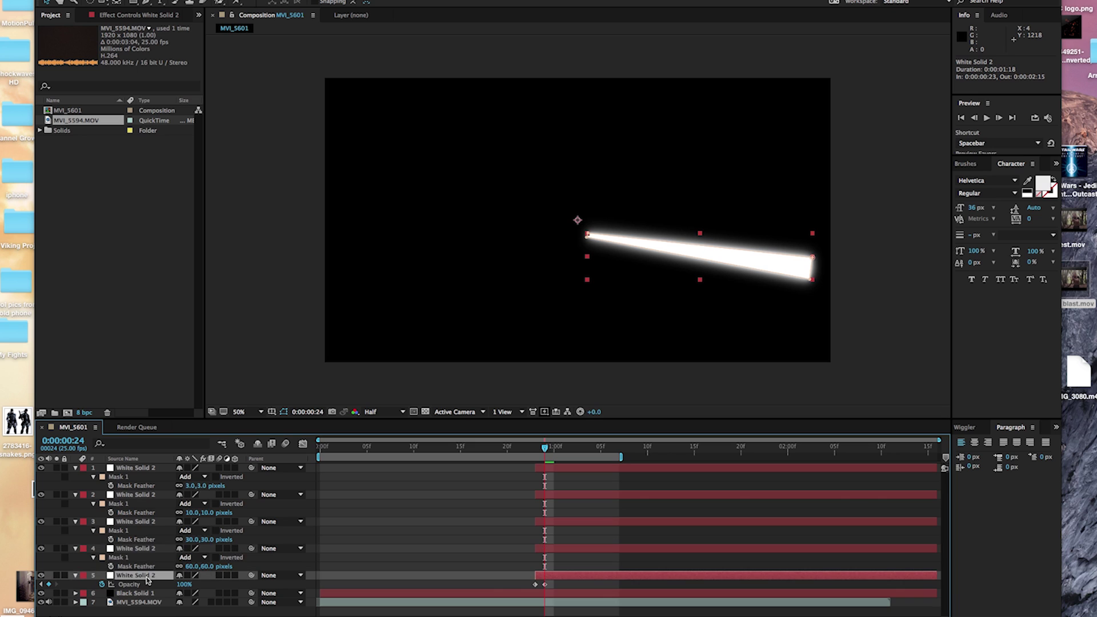
{"action": "key", "text": "f"}
{"action": "left_click", "coordinate": [189, 593]}
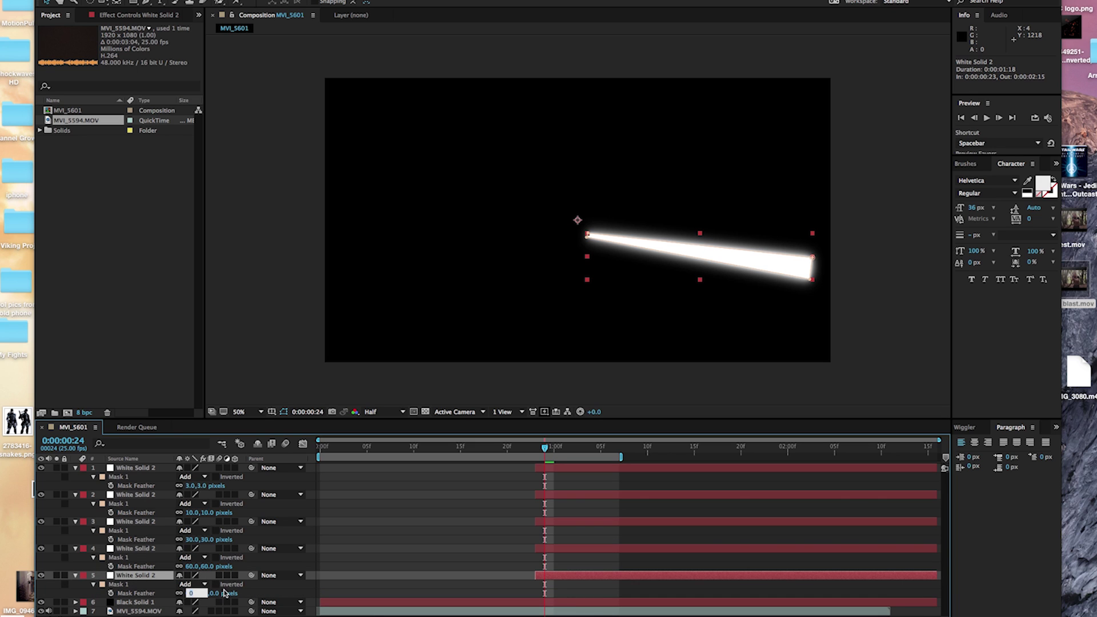
{"action": "type", "text": "100"}
{"action": "key", "text": "Return"}
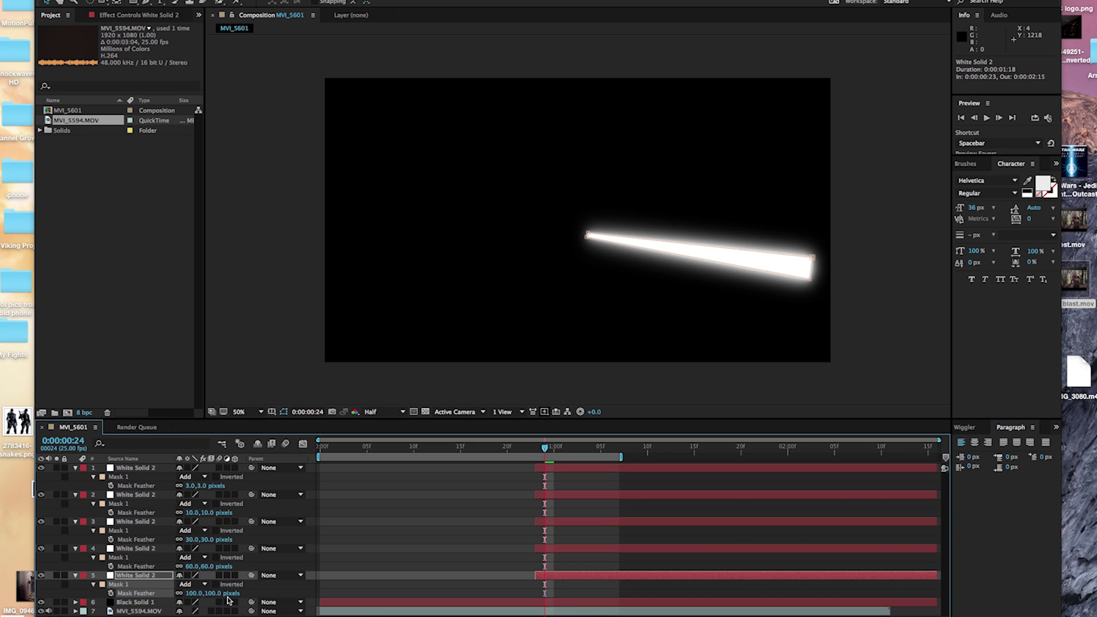
Collapse the expanded mask properties of all five white solid layers.
{"action": "left_click", "coordinate": [75, 576]}
{"action": "left_click", "coordinate": [75, 549]}
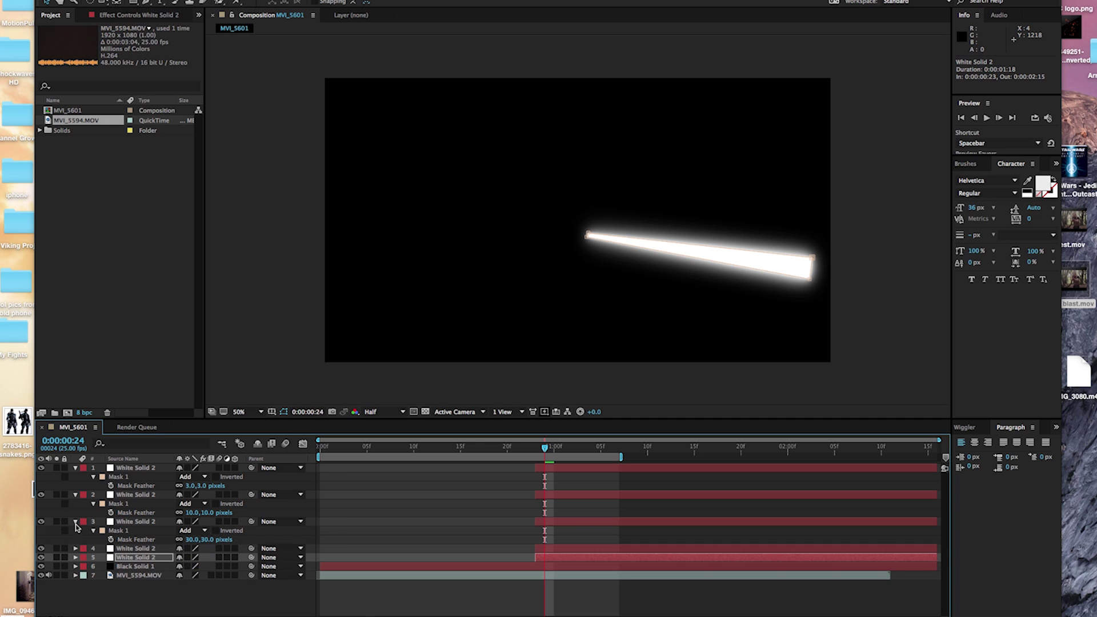
{"action": "left_click", "coordinate": [76, 521]}
{"action": "left_click", "coordinate": [75, 495]}
{"action": "left_click", "coordinate": [75, 468]}
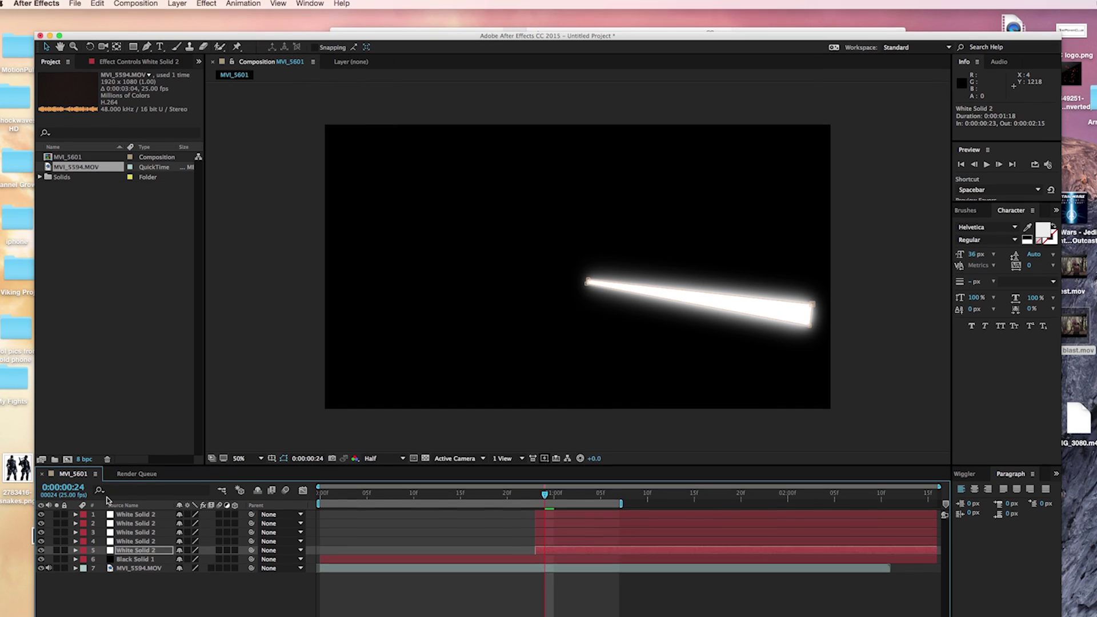
Create a new composition from MVI_5594.MOV and trim the clip's first 19 frames, keeping its start at frame zero.
{"action": "left_click", "coordinate": [75, 160]}
{"action": "left_click", "coordinate": [77, 169]}
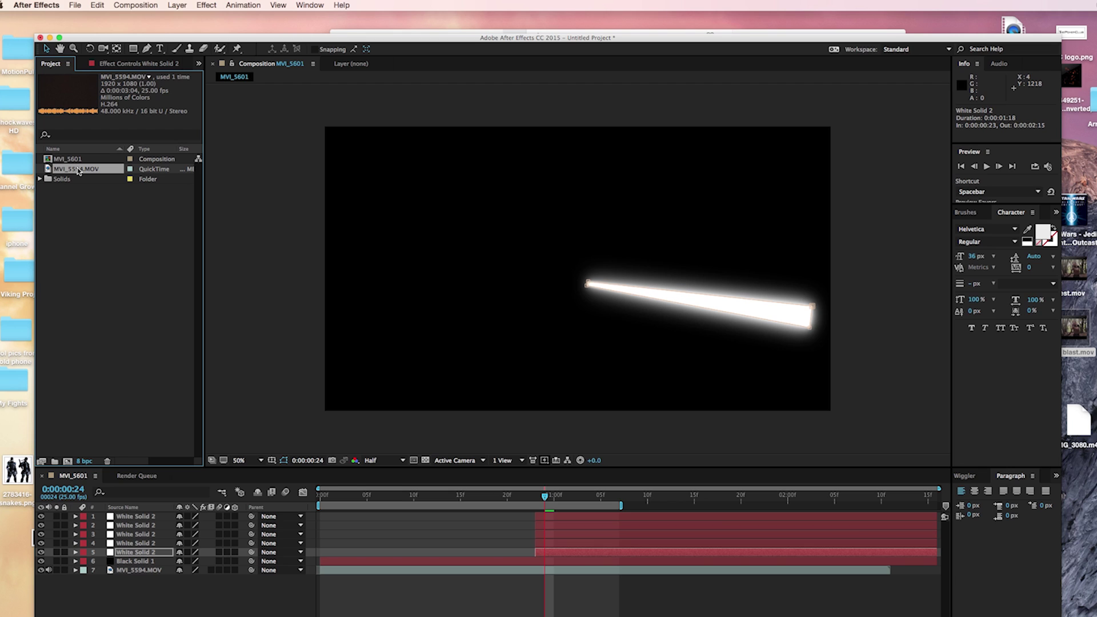
{"action": "right_click", "coordinate": [79, 171]}
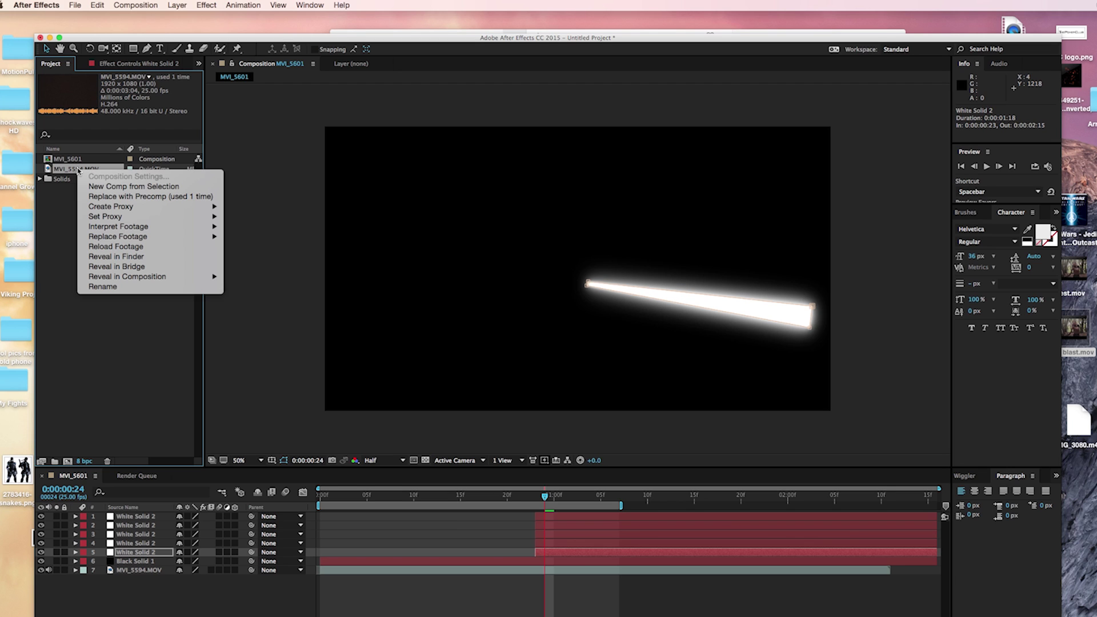
{"action": "left_click", "coordinate": [127, 187]}
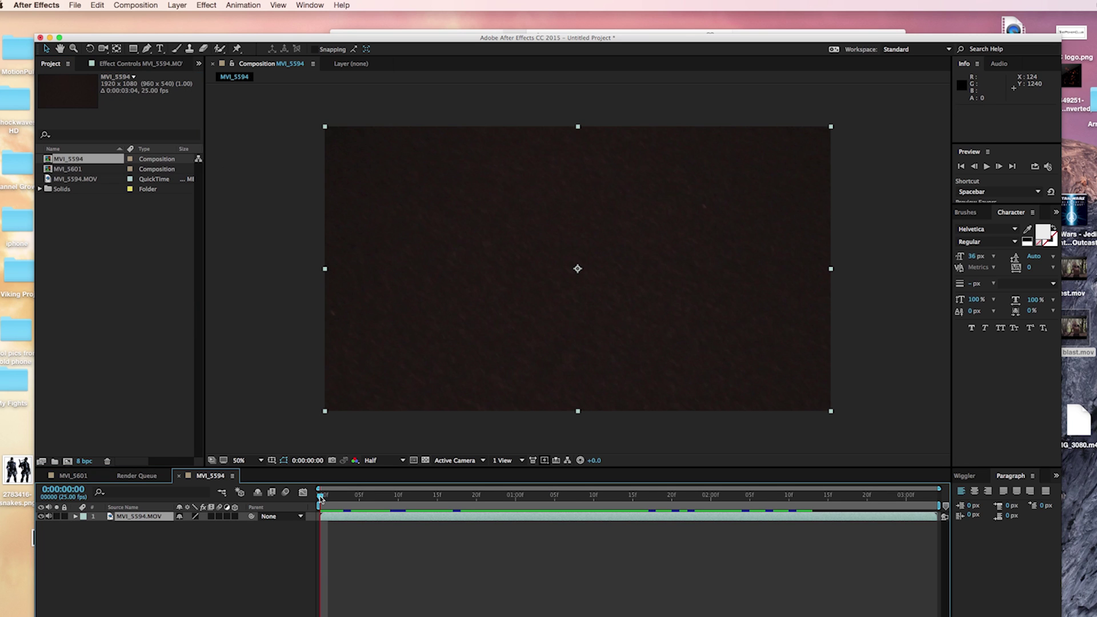
{"action": "left_click_drag", "start_coordinate": [337, 498], "coordinate": [455, 498]}
{"action": "mouse_move", "coordinate": [323, 516]}
{"action": "left_mouse_down"}
{"action": "mouse_move", "coordinate": [483, 520]}
{"action": "mouse_move", "coordinate": [335, 520]}
{"action": "left_mouse_up"}
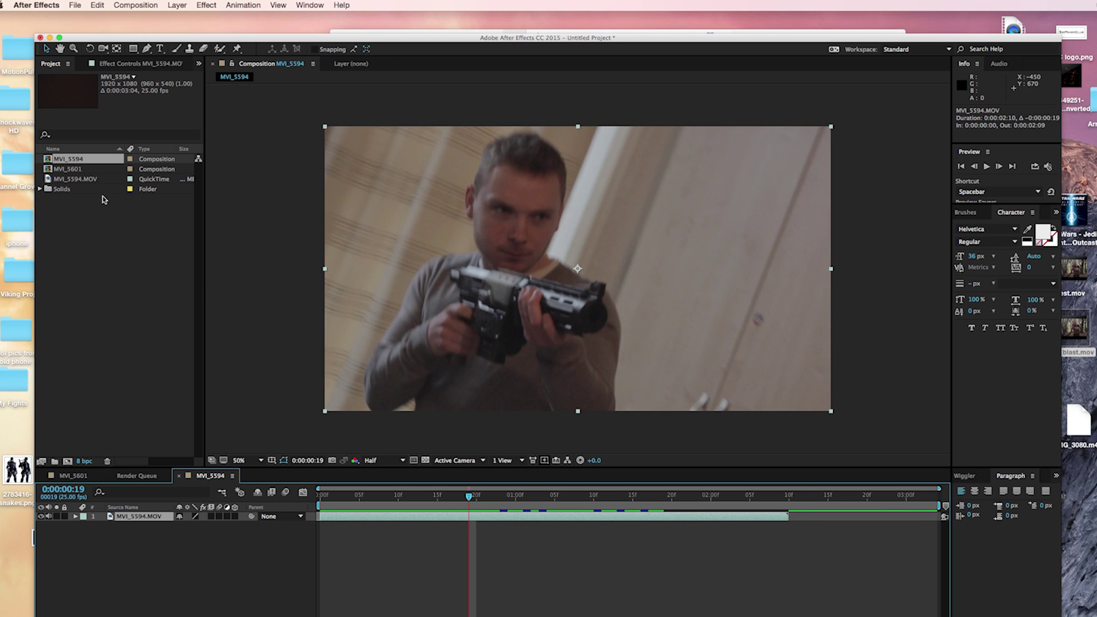
Place the MVI_5601 composition above the footage and end the work area at 0:00:02:03.
{"action": "left_click_drag", "start_coordinate": [76, 169], "coordinate": [577, 270]}
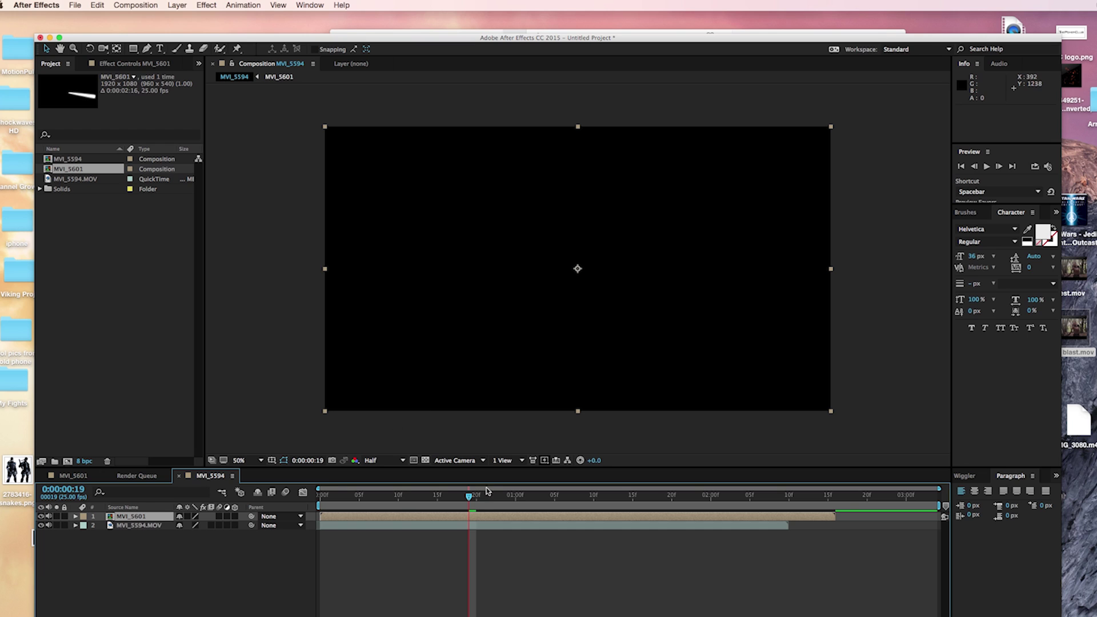
{"action": "left_click_drag", "start_coordinate": [472, 499], "coordinate": [415, 507]}
{"action": "left_click_drag", "start_coordinate": [937, 506], "coordinate": [743, 505]}
{"action": "left_click_drag", "start_coordinate": [595, 500], "coordinate": [657, 498]}
{"action": "left_click", "coordinate": [336, 497]}
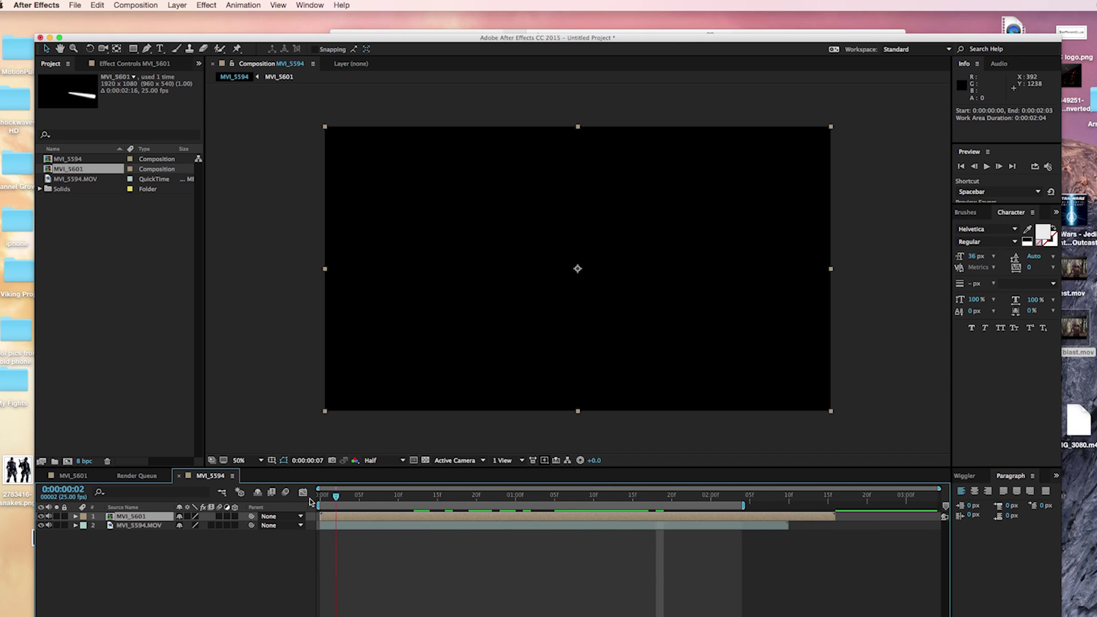
Change the MVI_5601 layer's blending mode to a lightening one that hides its black background, and preview the composite.
{"action": "right_click", "coordinate": [385, 517]}
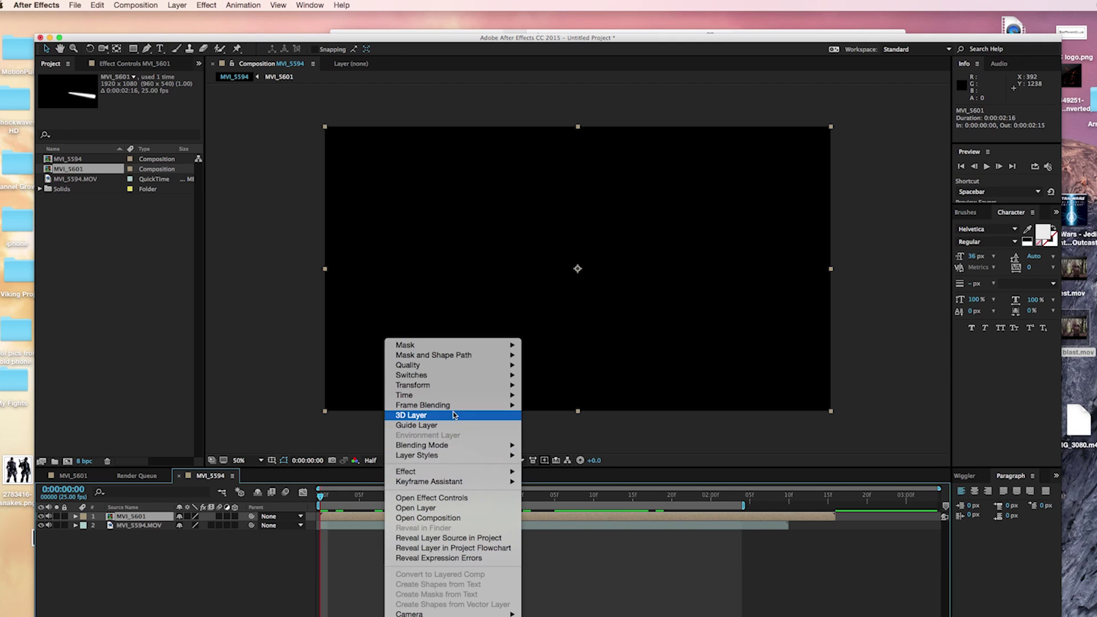
{"action": "mouse_move", "coordinate": [457, 446]}
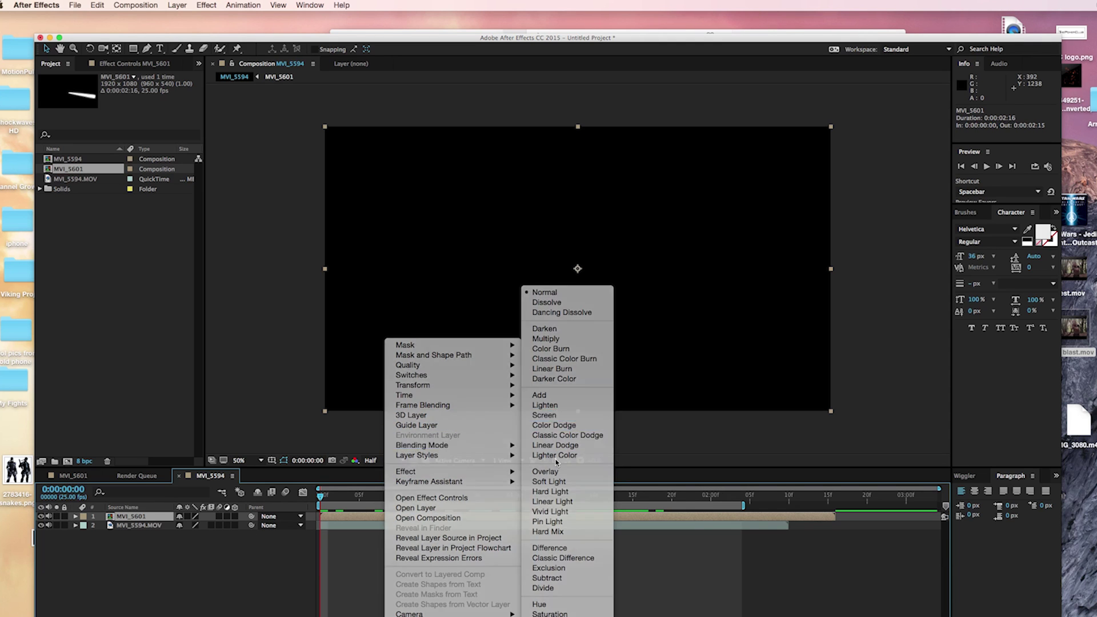
{"action": "left_click", "coordinate": [557, 460]}
{"action": "key", "text": "space"}
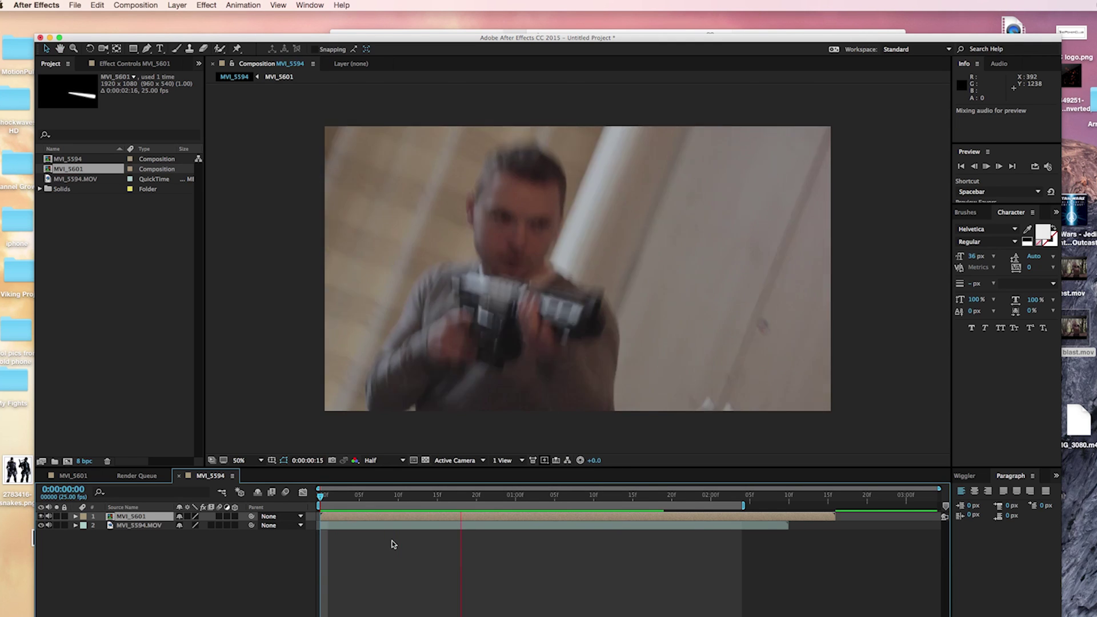
Align the MVI_5601 layer's beam with the gun muzzle and start the layer one frame in.
{"action": "left_click_drag", "start_coordinate": [430, 385], "coordinate": [427, 385]}
{"action": "left_click_drag", "start_coordinate": [524, 367], "coordinate": [523, 364]}
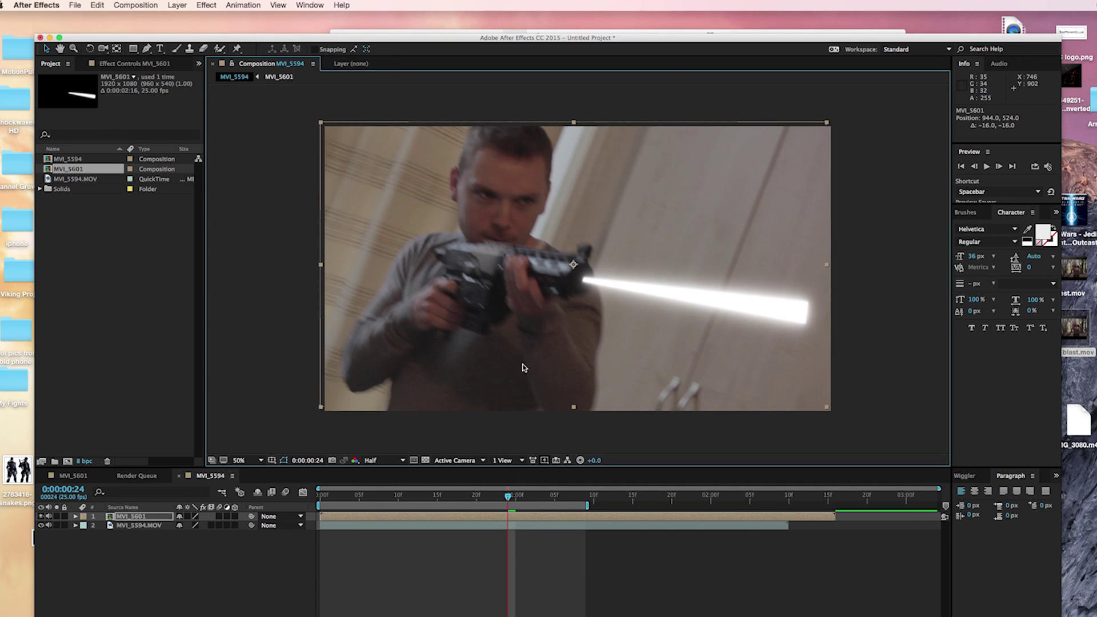
{"action": "left_click", "coordinate": [977, 167]}
{"action": "mouse_move", "coordinate": [504, 495]}
{"action": "left_mouse_down"}
{"action": "mouse_move", "coordinate": [525, 497]}
{"action": "mouse_move", "coordinate": [516, 497]}
{"action": "left_mouse_up"}
Apply Color Balance to the MVI_5601 layer with shadow red 76, midtone red 100 and highlight red 99.
{"action": "left_click", "coordinate": [128, 517]}
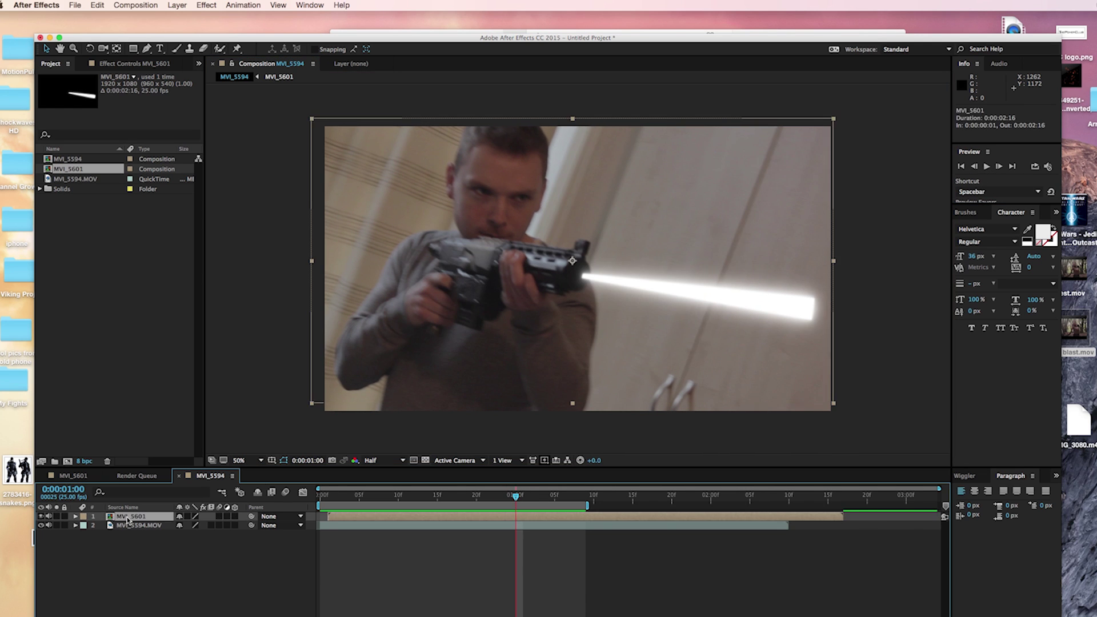
{"action": "left_click", "coordinate": [177, 5]}
{"action": "mouse_move", "coordinate": [199, 3]}
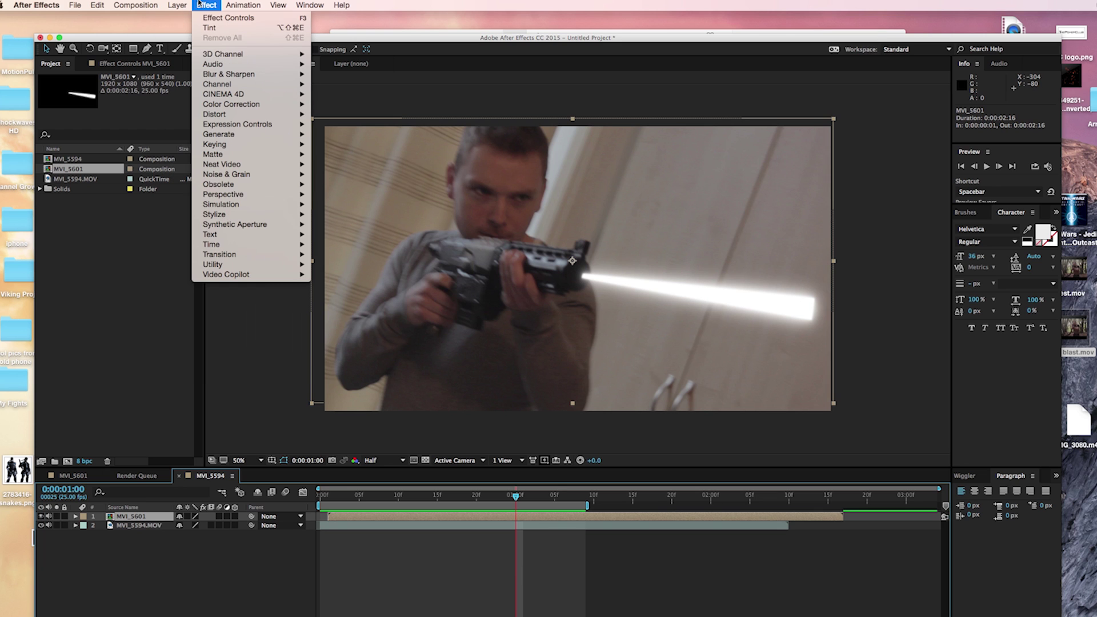
{"action": "mouse_move", "coordinate": [275, 104]}
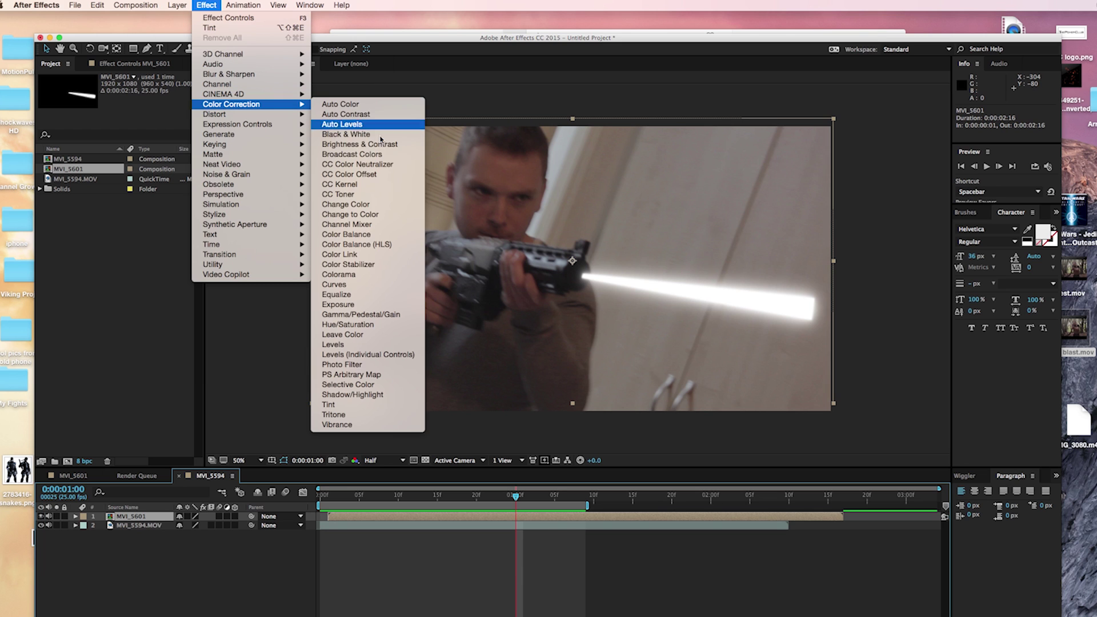
{"action": "left_click", "coordinate": [372, 237]}
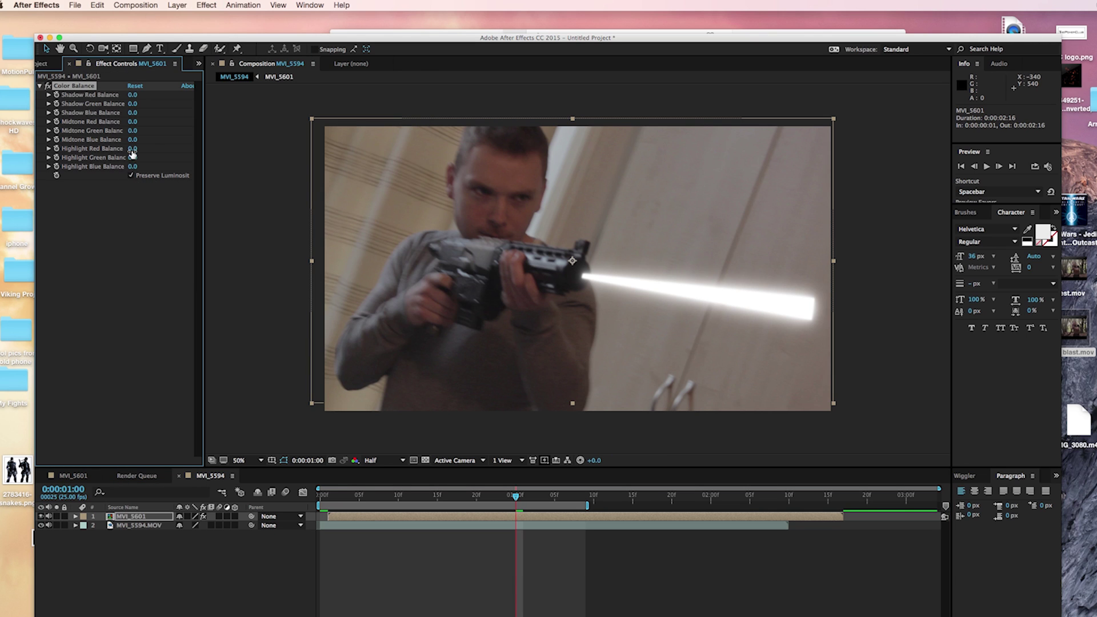
{"action": "left_click_drag", "start_coordinate": [237, 151], "coordinate": [221, 151]}
{"action": "left_click_drag", "start_coordinate": [142, 96], "coordinate": [200, 97]}
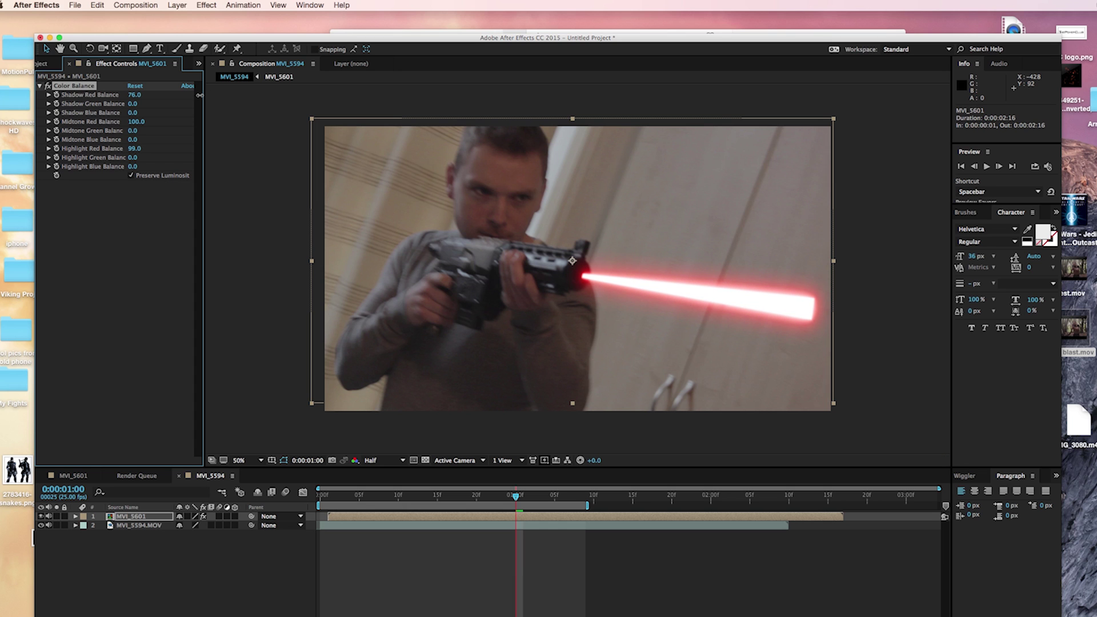
{"action": "left_click", "coordinate": [595, 614]}
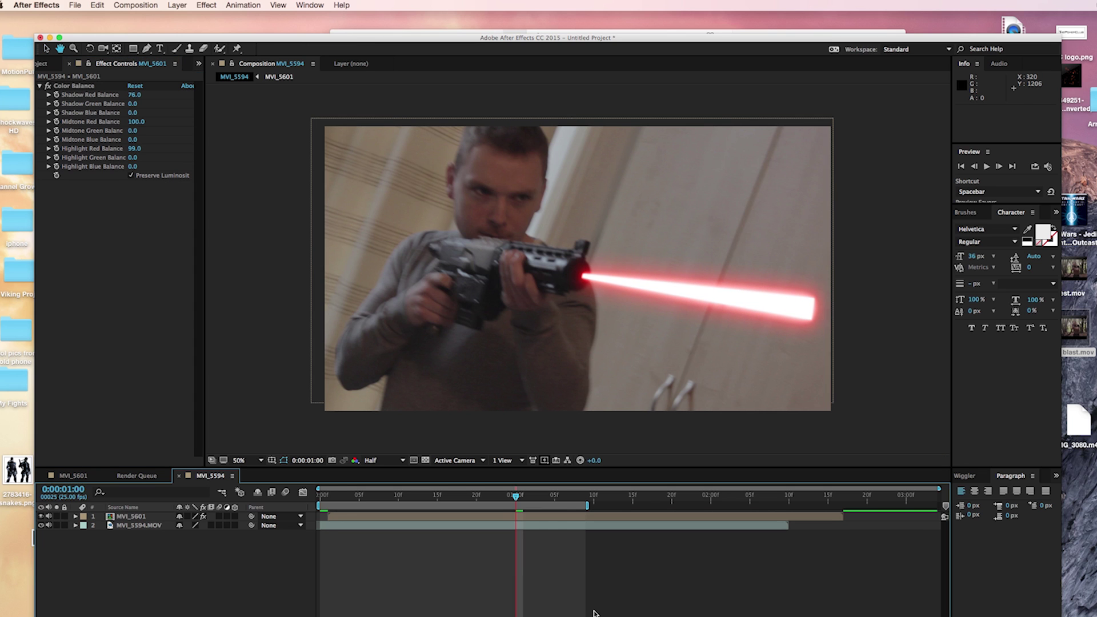
{"action": "key", "text": "space"}
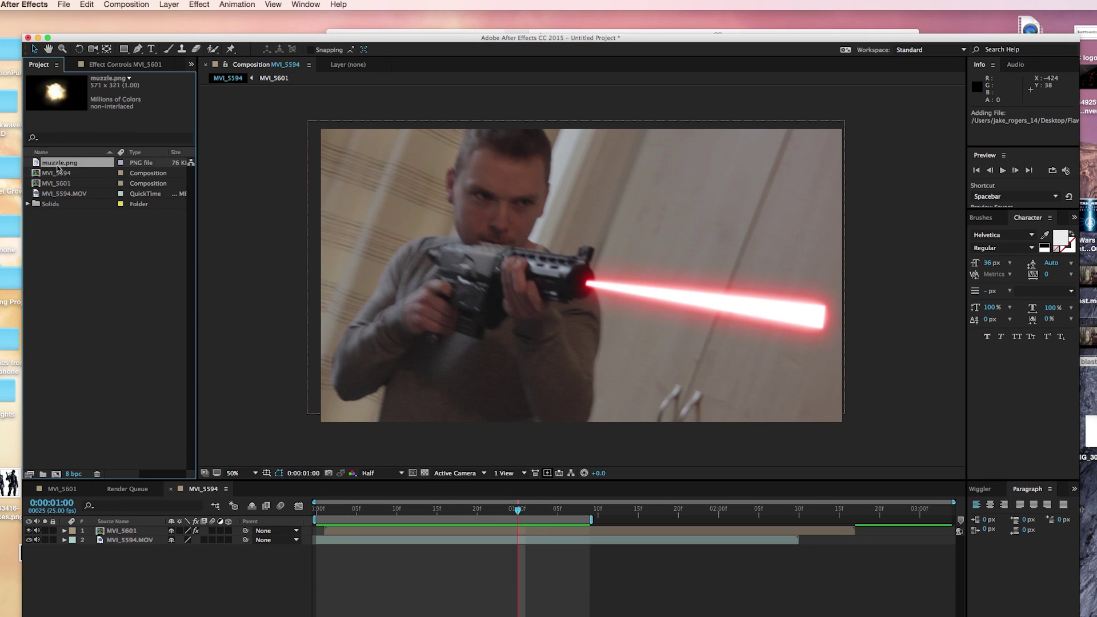
Place muzzle.png over the gun muzzle, scaled to about 200% by 210%, with its blending mode set to Screen.
{"action": "left_click_drag", "start_coordinate": [58, 168], "coordinate": [605, 299]}
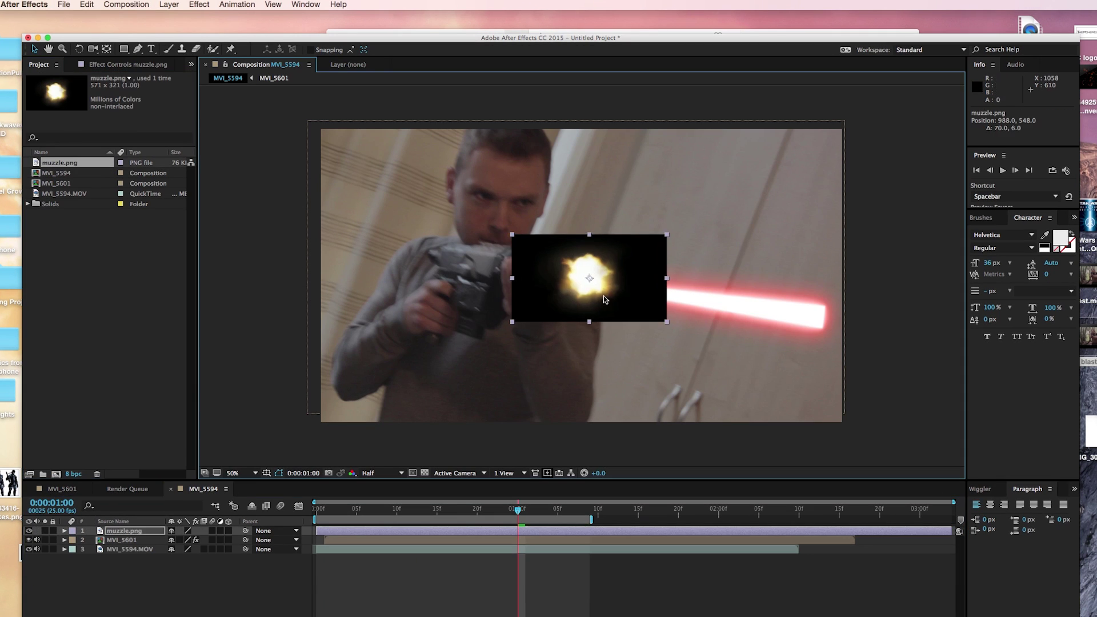
{"action": "left_click_drag", "start_coordinate": [514, 323], "coordinate": [434, 369]}
{"action": "right_click", "coordinate": [571, 321]}
{"action": "mouse_move", "coordinate": [641, 428]}
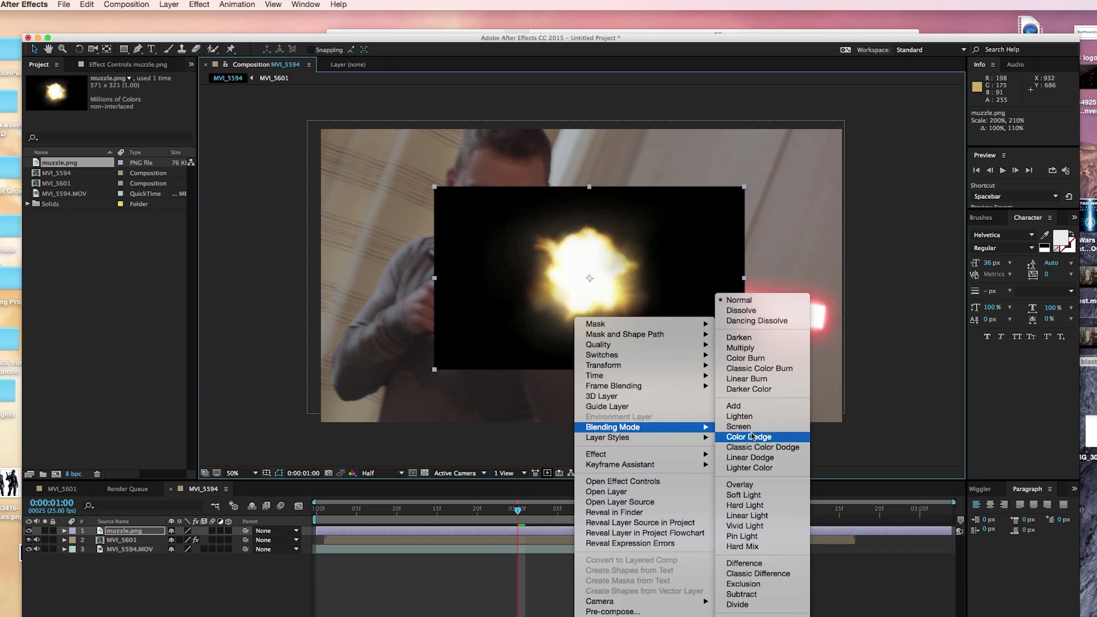
{"action": "left_click", "coordinate": [769, 427]}
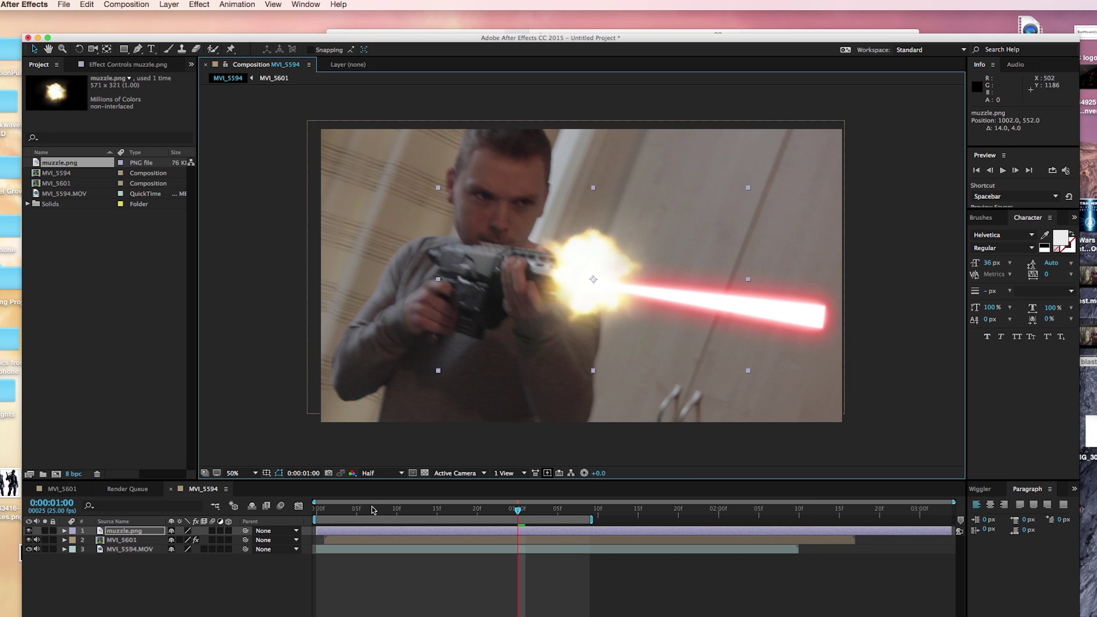
Make muzzle.png a 3D layer and rotate it to match the angle of the gun barrel.
{"action": "left_click", "coordinate": [230, 534]}
{"action": "key", "text": "w"}
{"action": "left_click_drag", "start_coordinate": [458, 337], "coordinate": [462, 338]}
{"action": "key", "text": "v"}
Trim muzzle.png to start at 0:00:00:24, then lower it onto the muzzle and scale it to about 220% by 226%.
{"action": "left_click_drag", "start_coordinate": [315, 531], "coordinate": [498, 533]}
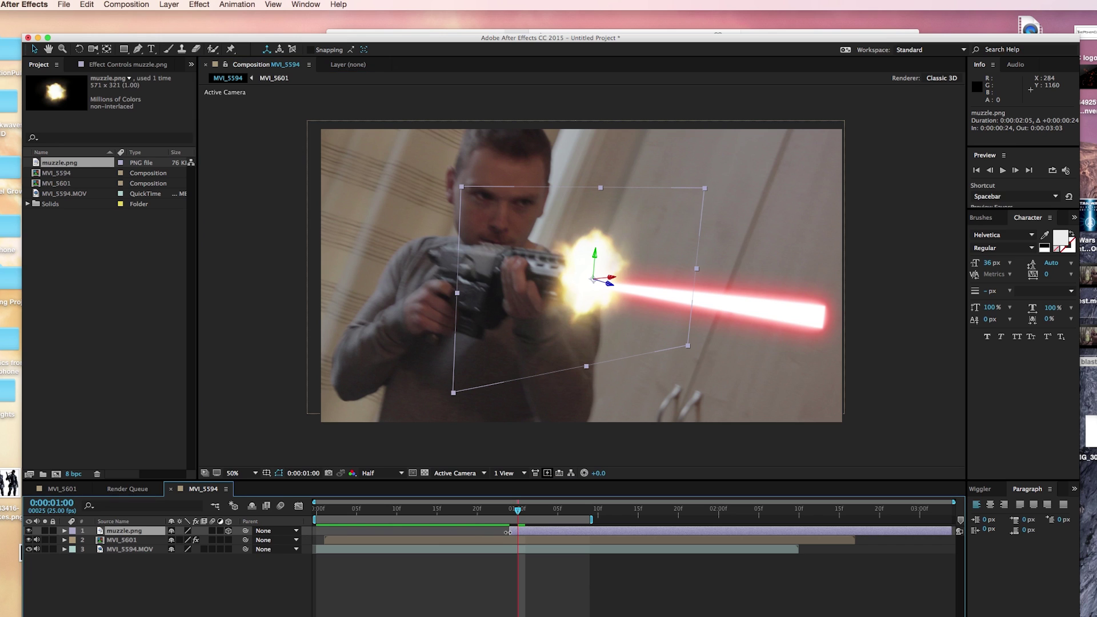
{"action": "left_click_drag", "start_coordinate": [519, 514], "coordinate": [510, 513]}
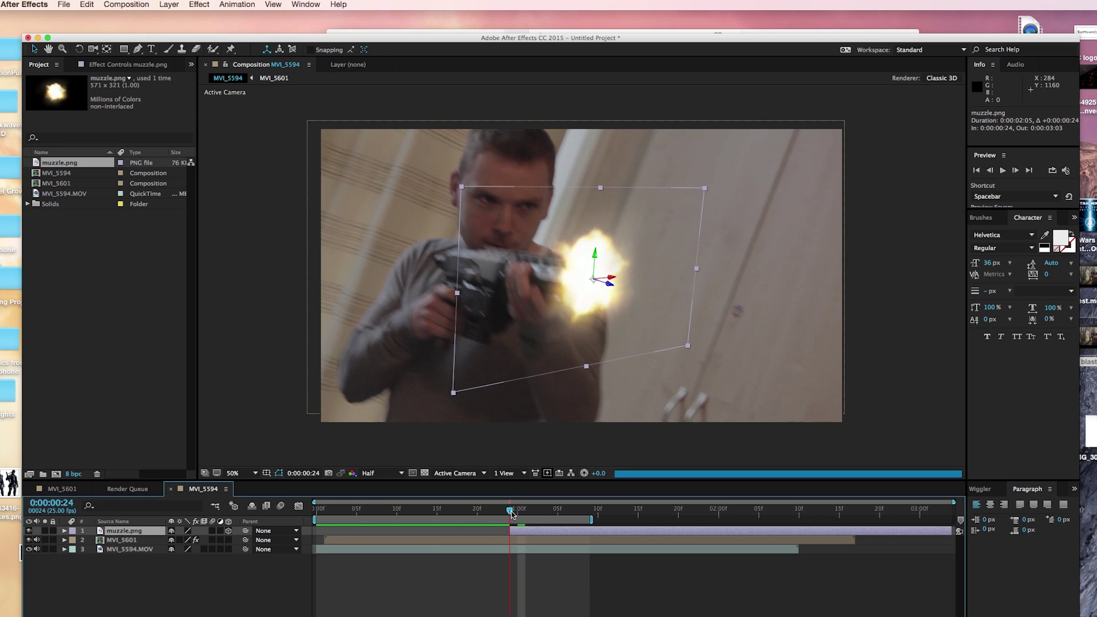
{"action": "mouse_move", "coordinate": [588, 331]}
{"action": "left_mouse_down"}
{"action": "mouse_move", "coordinate": [677, 338]}
{"action": "mouse_move", "coordinate": [580, 340]}
{"action": "left_mouse_up"}
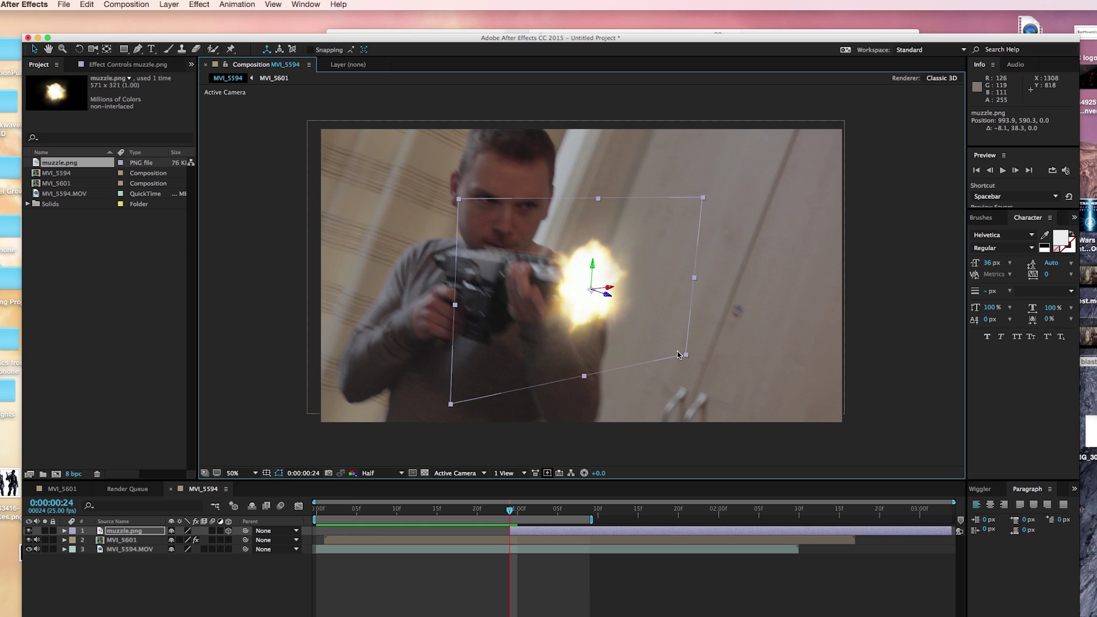
{"action": "left_click_drag", "start_coordinate": [687, 357], "coordinate": [695, 359]}
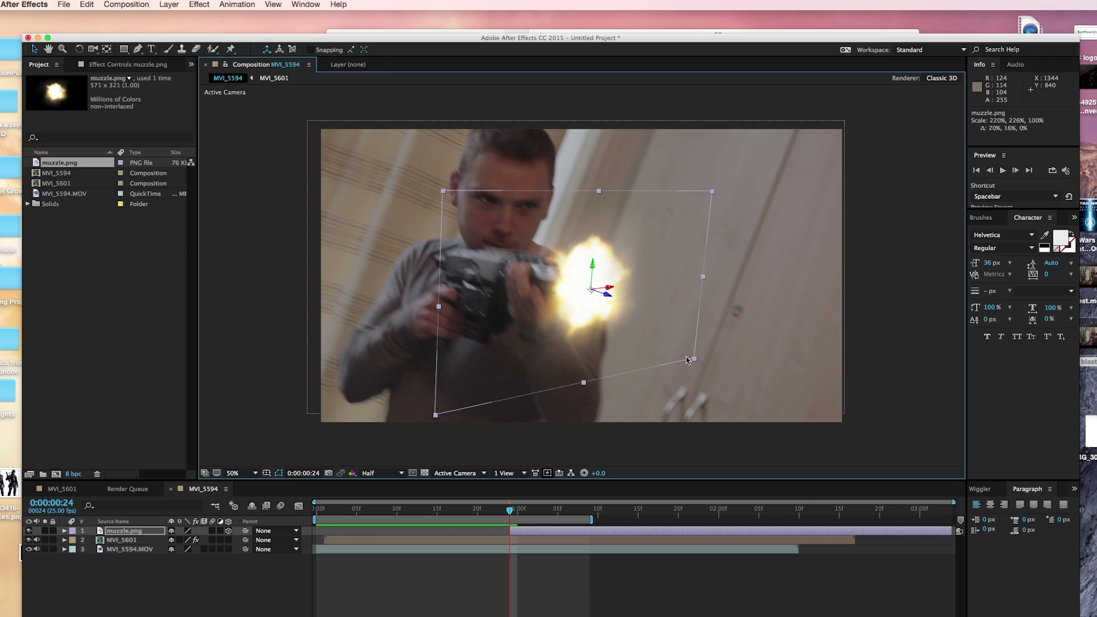
Apply a Tint effect to muzzle.png, mapping white to pink with RGB 255, 187, 187.
{"action": "left_click", "coordinate": [201, 4]}
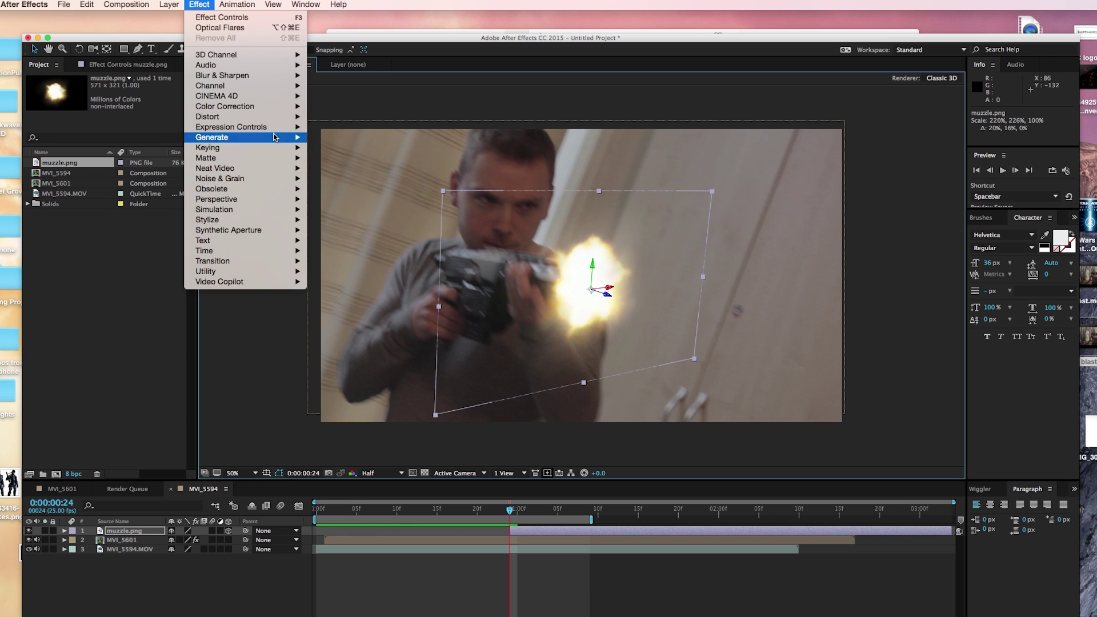
{"action": "mouse_move", "coordinate": [277, 113]}
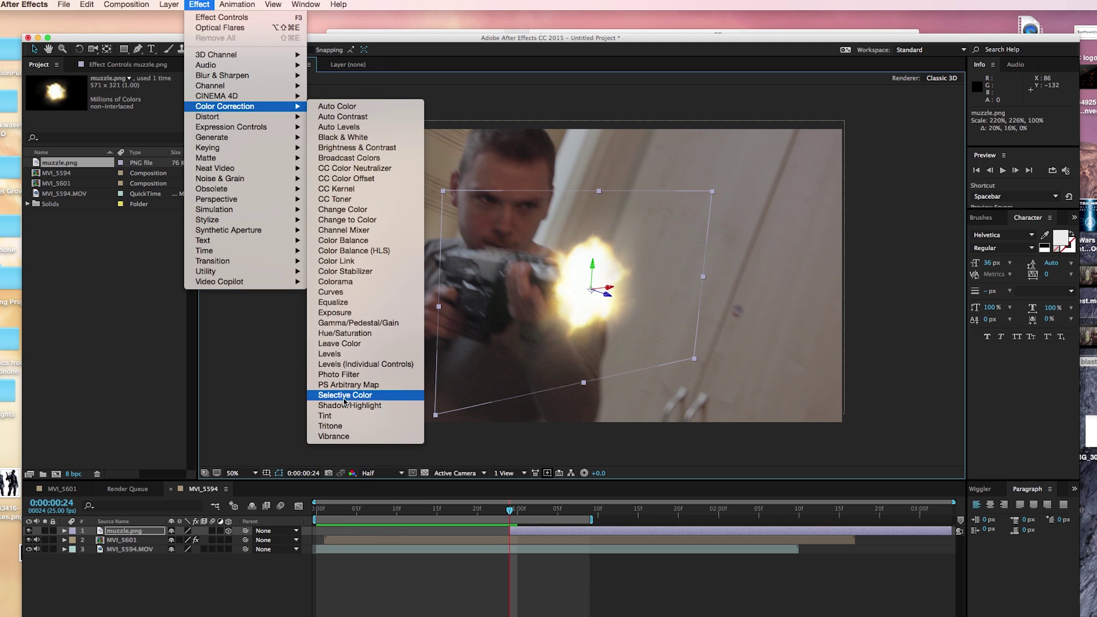
{"action": "left_click", "coordinate": [343, 415]}
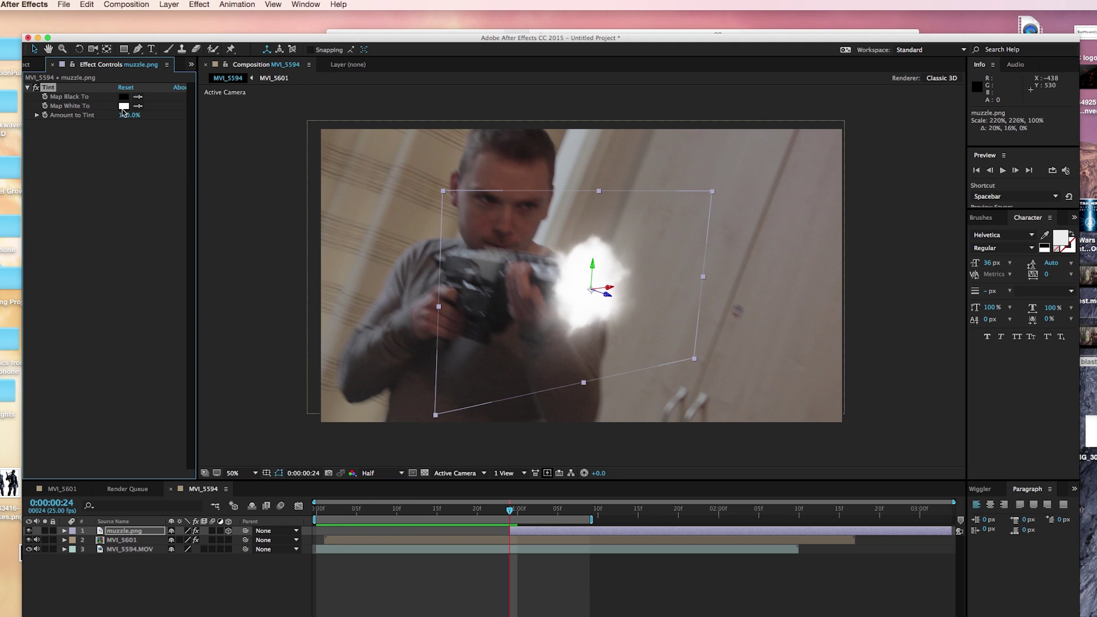
{"action": "left_click", "coordinate": [124, 107]}
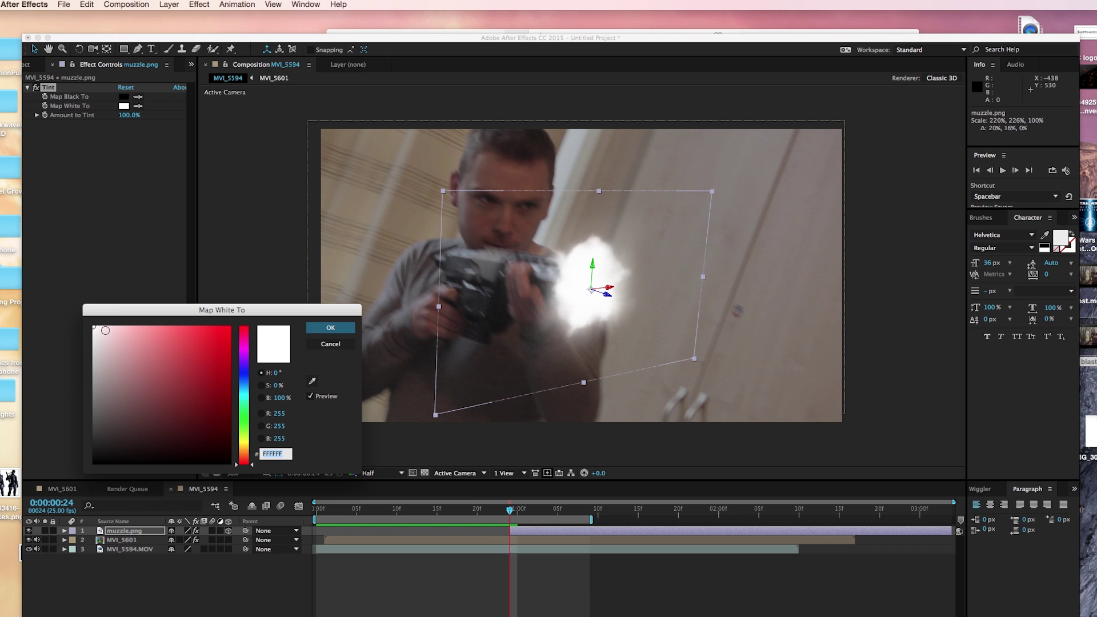
{"action": "left_click", "coordinate": [106, 328]}
{"action": "mouse_move", "coordinate": [123, 327]}
{"action": "left_mouse_down"}
{"action": "mouse_move", "coordinate": [137, 325]}
{"action": "mouse_move", "coordinate": [95, 327]}
{"action": "mouse_move", "coordinate": [226, 324]}
{"action": "mouse_move", "coordinate": [118, 326]}
{"action": "left_mouse_up"}
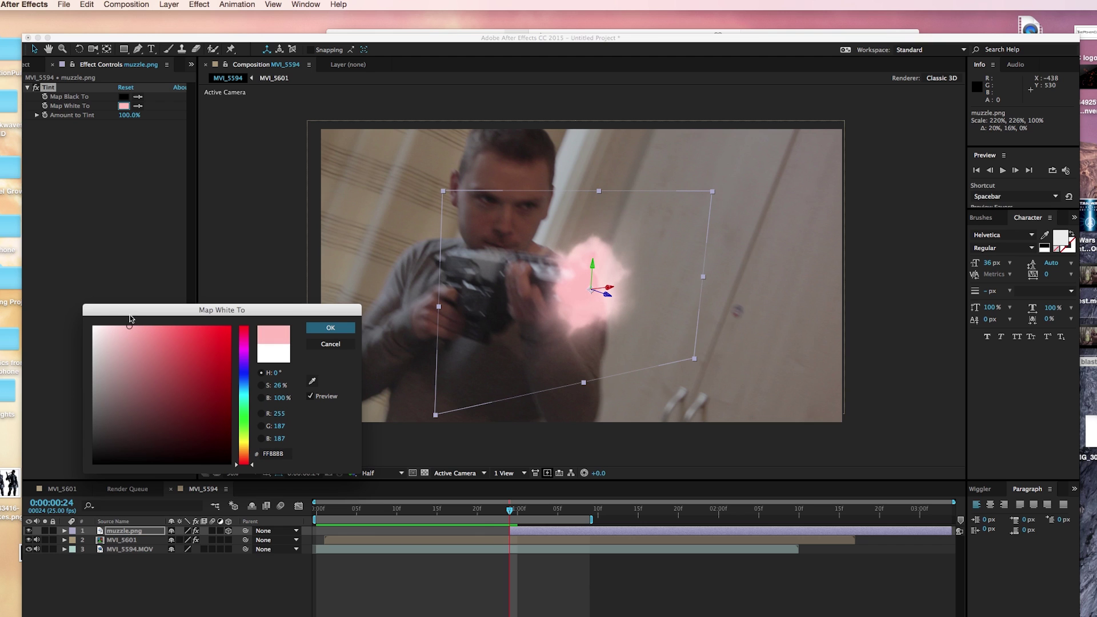
{"action": "left_click", "coordinate": [330, 327]}
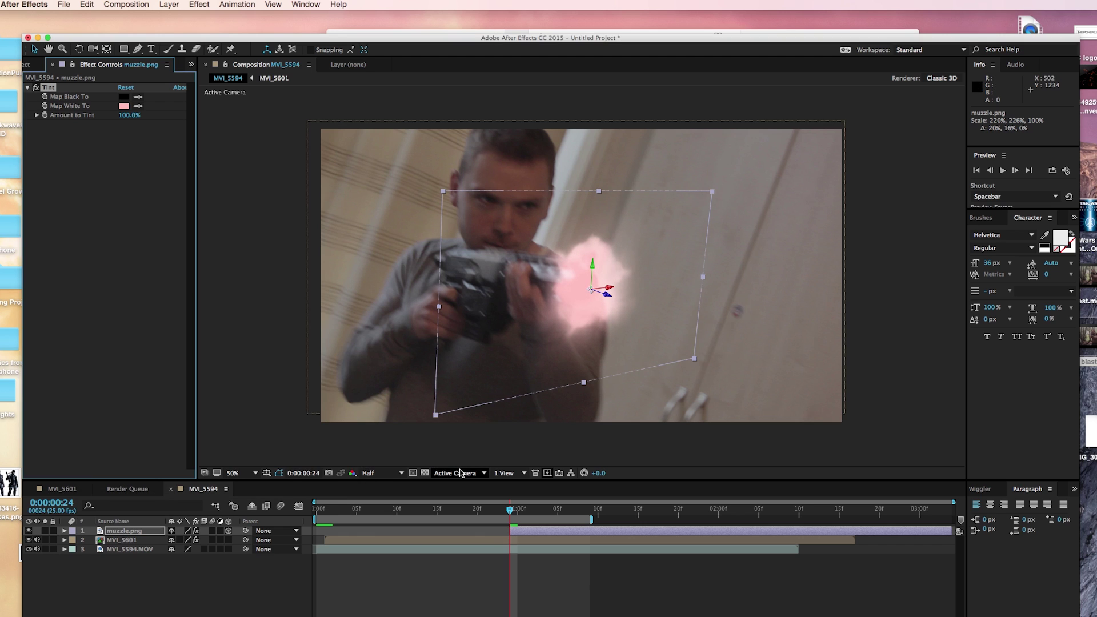
Set muzzle.png's opacity to 88% and change its Tint white mapping to a stronger pinkish red.
{"action": "key", "text": "t"}
{"action": "mouse_move", "coordinate": [176, 543]}
{"action": "left_mouse_down"}
{"action": "mouse_move", "coordinate": [167, 540]}
{"action": "mouse_move", "coordinate": [178, 543]}
{"action": "left_mouse_up"}
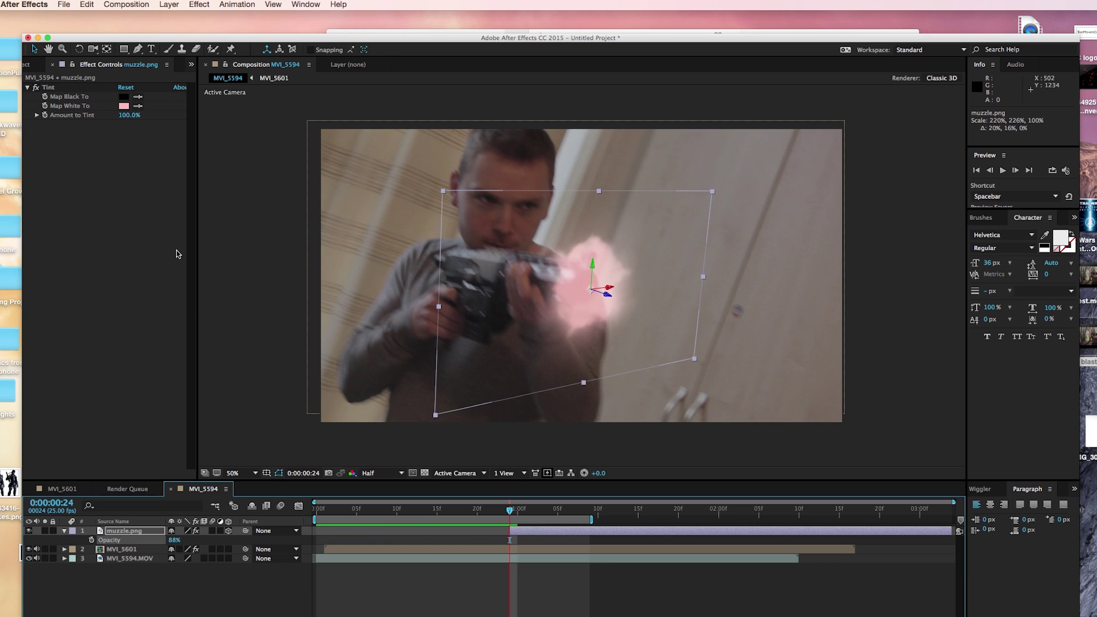
{"action": "left_click", "coordinate": [123, 106]}
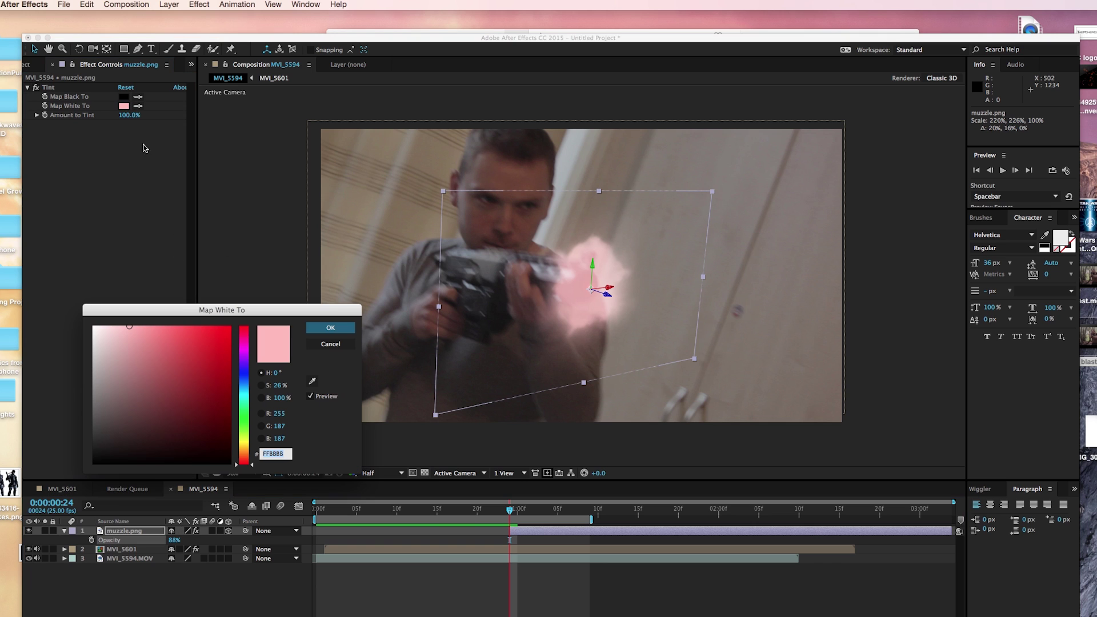
{"action": "left_click", "coordinate": [181, 325]}
{"action": "left_click", "coordinate": [330, 328]}
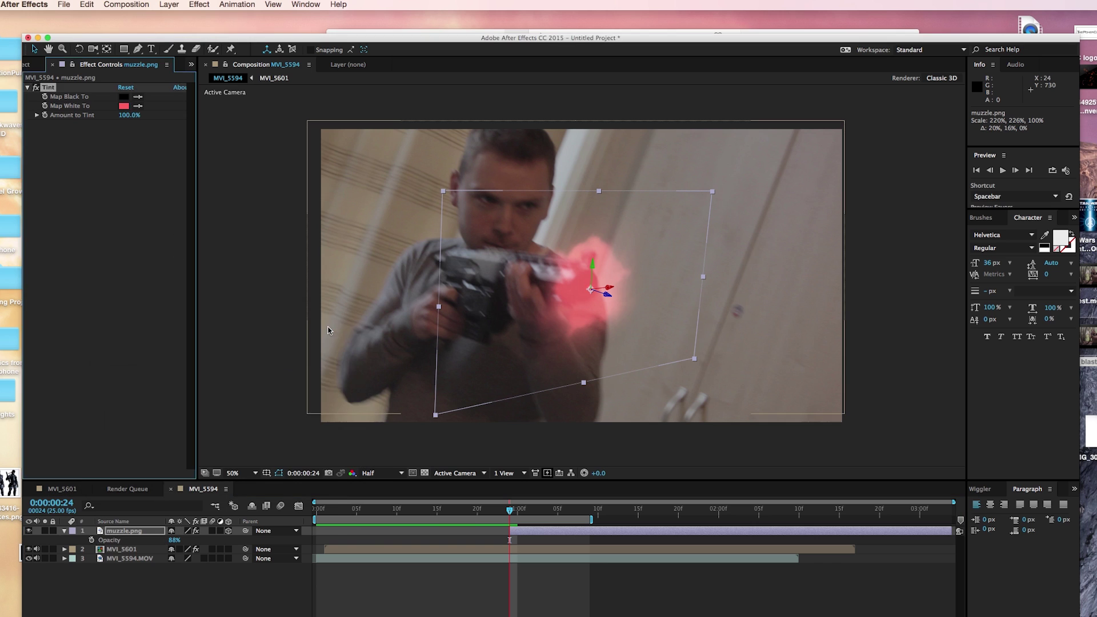
Keyframe muzzle.png's opacity at 88% on 0:00:00:24, fade it to 0% just after, and preview the flash.
{"action": "left_click", "coordinate": [92, 540]}
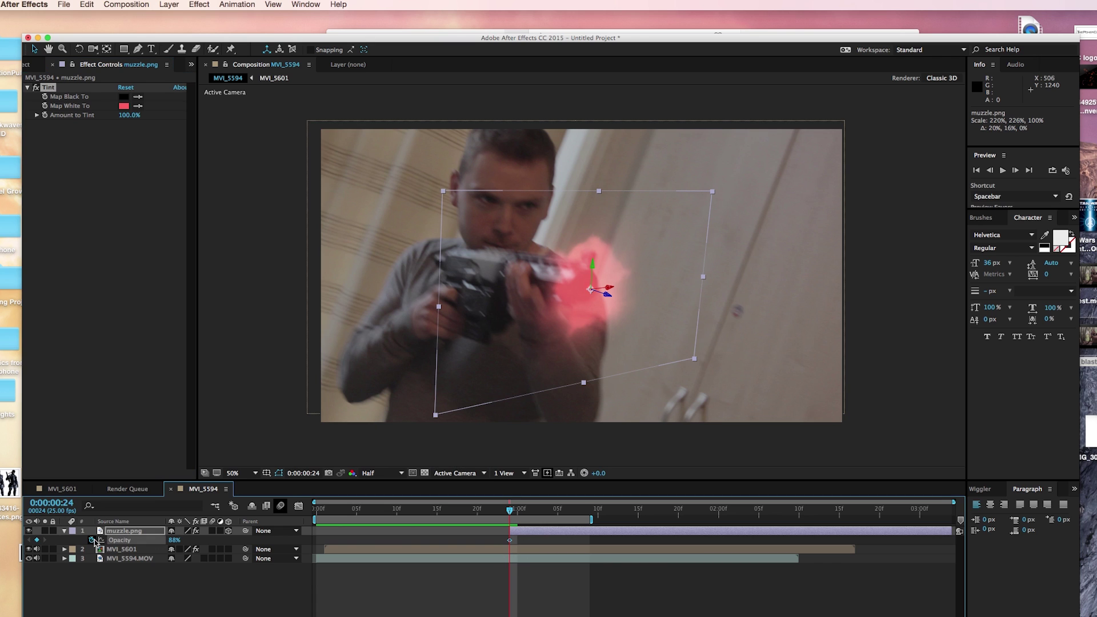
{"action": "left_click", "coordinate": [1017, 170]}
{"action": "left_click", "coordinate": [1017, 170]}
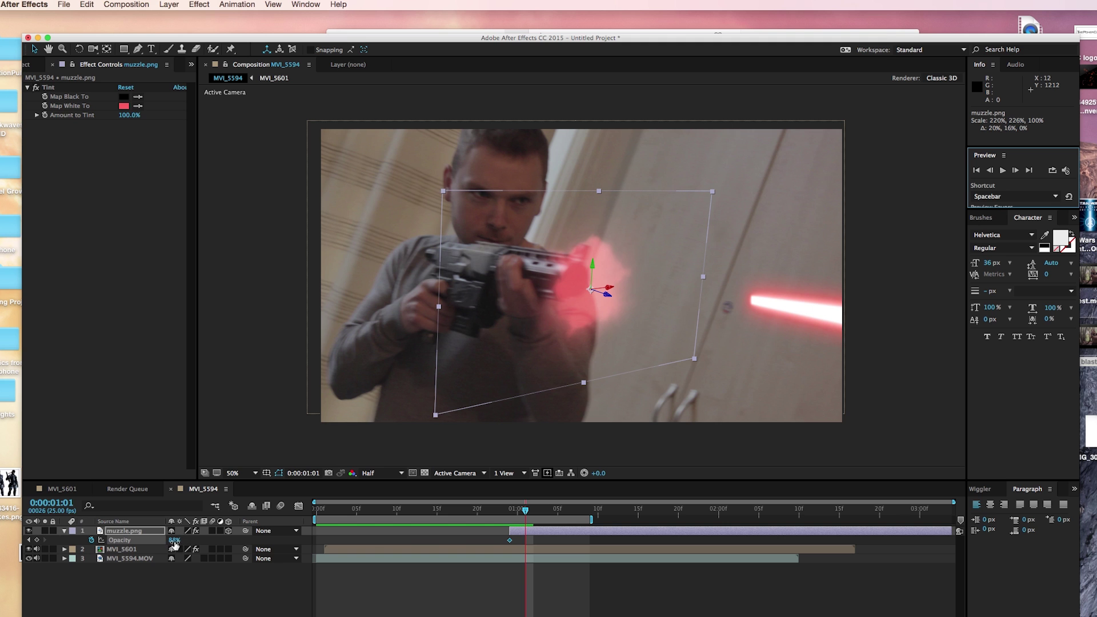
{"action": "left_click_drag", "start_coordinate": [175, 545], "coordinate": [128, 545]}
{"action": "left_click", "coordinate": [349, 603]}
{"action": "key", "text": "space"}
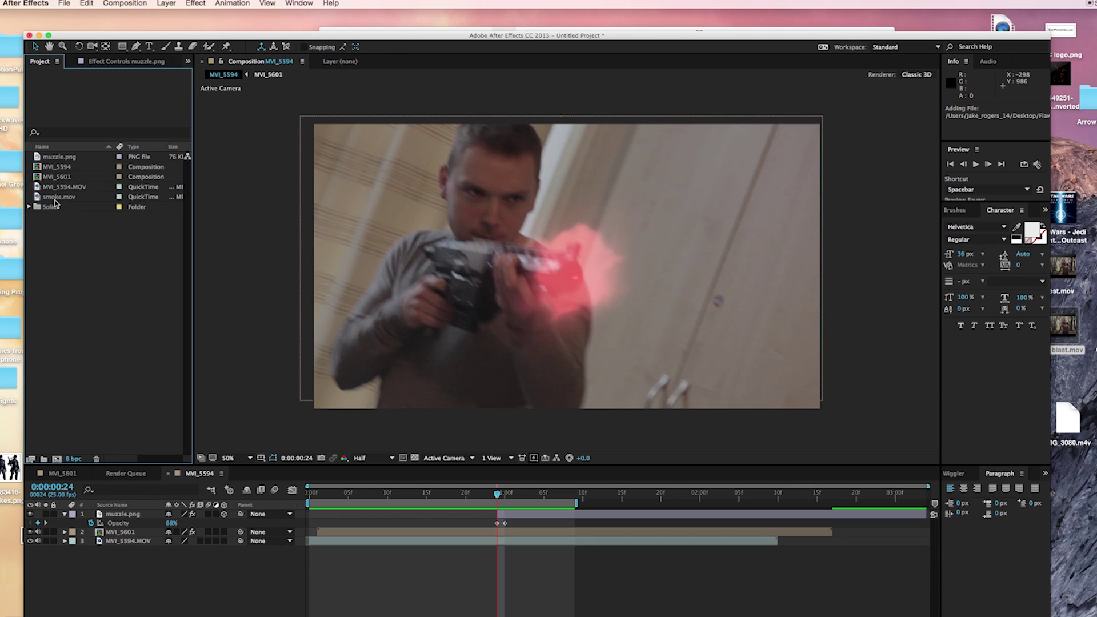
Add smoke.mov to the composition, trim it to start at 0:00:00:24, and enlarge it over the gun muzzle.
{"action": "left_click_drag", "start_coordinate": [60, 196], "coordinate": [582, 277]}
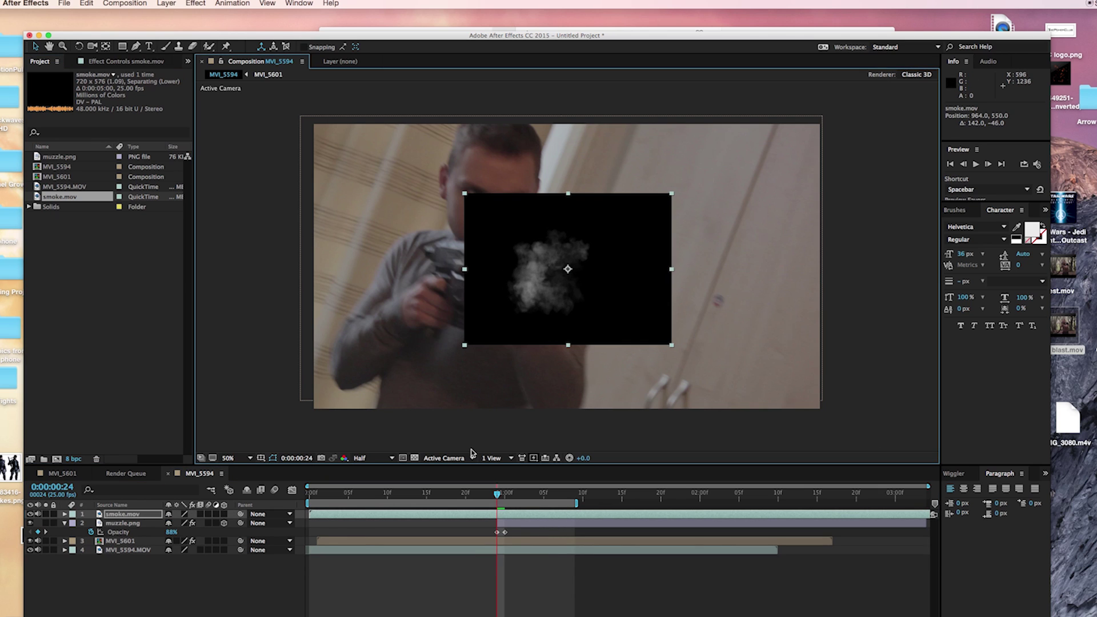
{"action": "left_click_drag", "start_coordinate": [364, 516], "coordinate": [515, 520]}
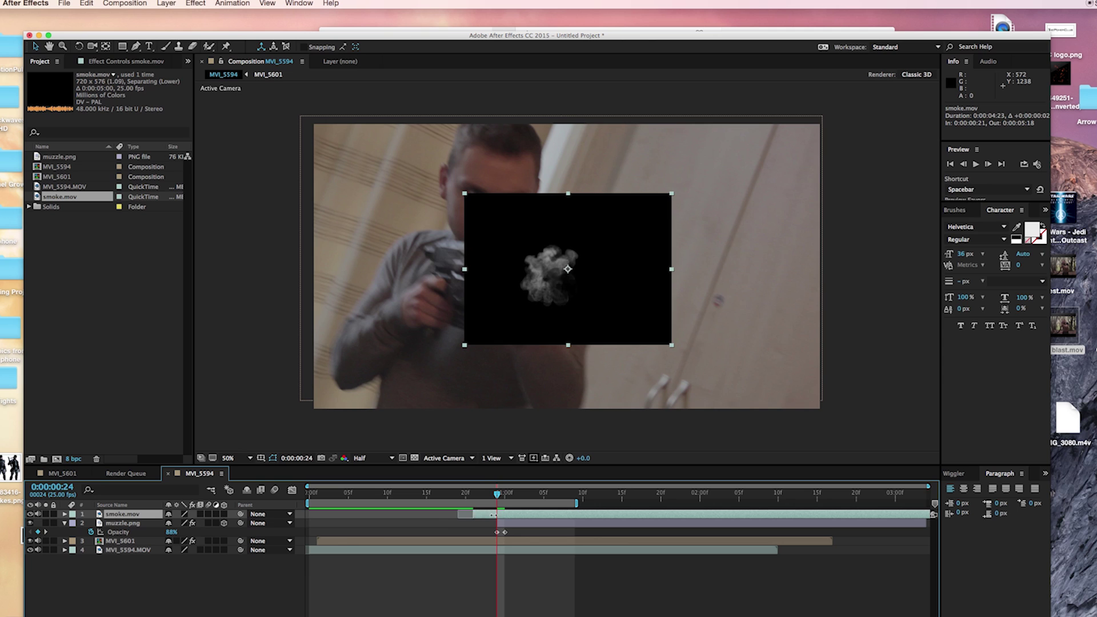
{"action": "left_click_drag", "start_coordinate": [464, 270], "coordinate": [750, 401]}
{"action": "left_click_drag", "start_coordinate": [682, 366], "coordinate": [663, 349]}
Set smoke.mov's blending mode to Screen, align the smoke with the muzzle flash, and scale it slightly larger.
{"action": "right_click", "coordinate": [651, 327]}
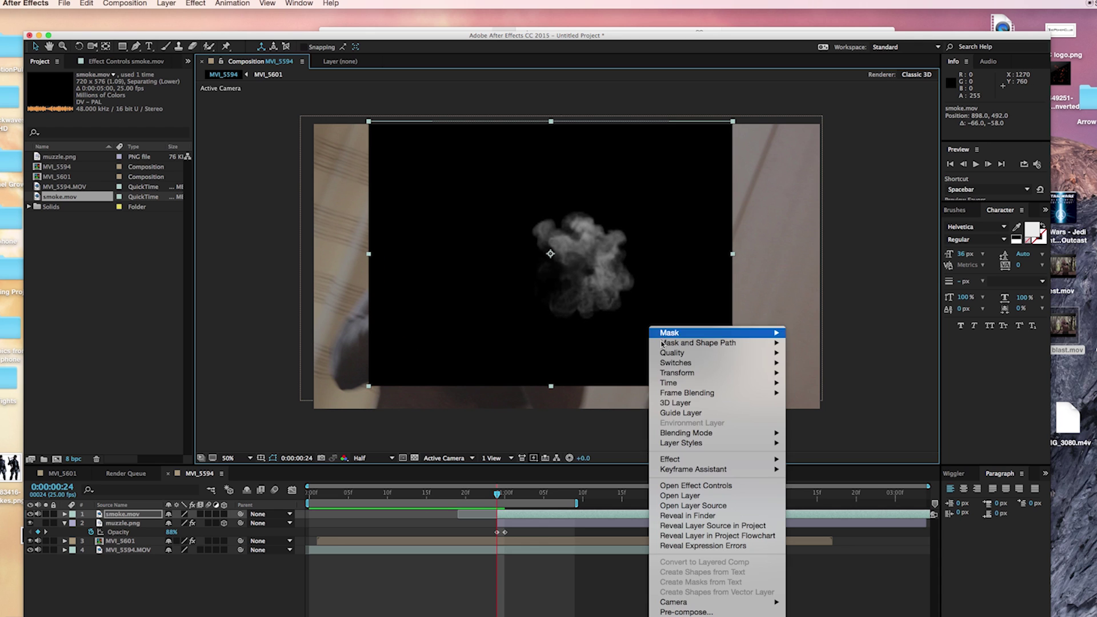
{"action": "mouse_move", "coordinate": [769, 440]}
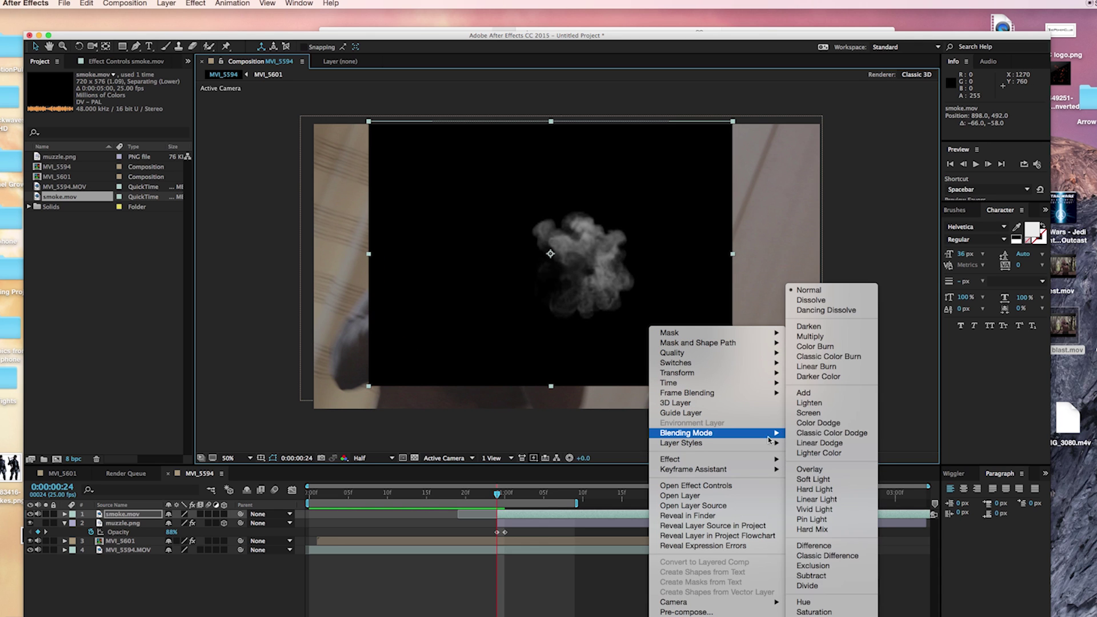
{"action": "left_click", "coordinate": [810, 413]}
{"action": "left_click_drag", "start_coordinate": [622, 300], "coordinate": [624, 307]}
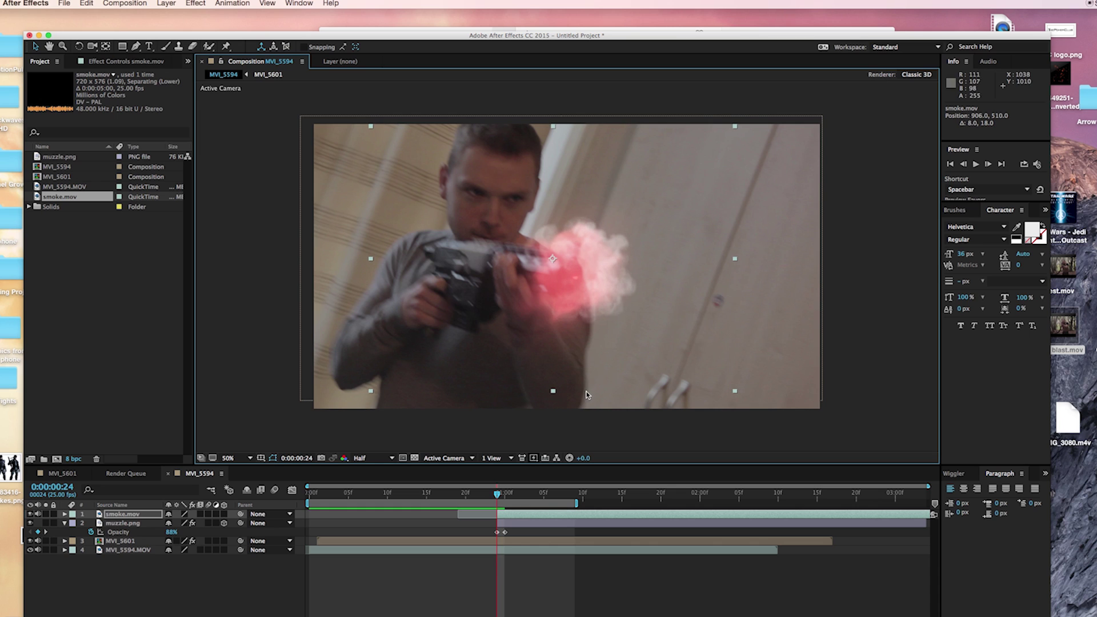
{"action": "left_click_drag", "start_coordinate": [553, 396], "coordinate": [748, 419]}
Move smoke.mov below MVI_5601, set its opacity to 32%, and check the frames following 0:00:00:24.
{"action": "left_click_drag", "start_coordinate": [137, 518], "coordinate": [144, 550]}
{"action": "key", "text": "t"}
{"action": "left_click", "coordinate": [420, 567]}
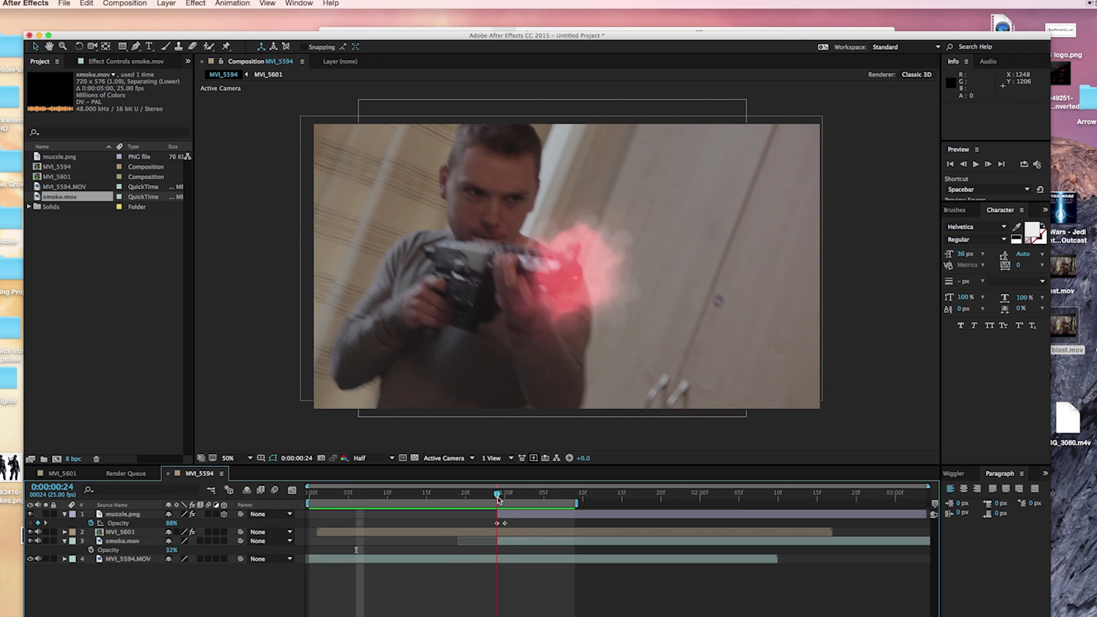
{"action": "left_click", "coordinate": [362, 250]}
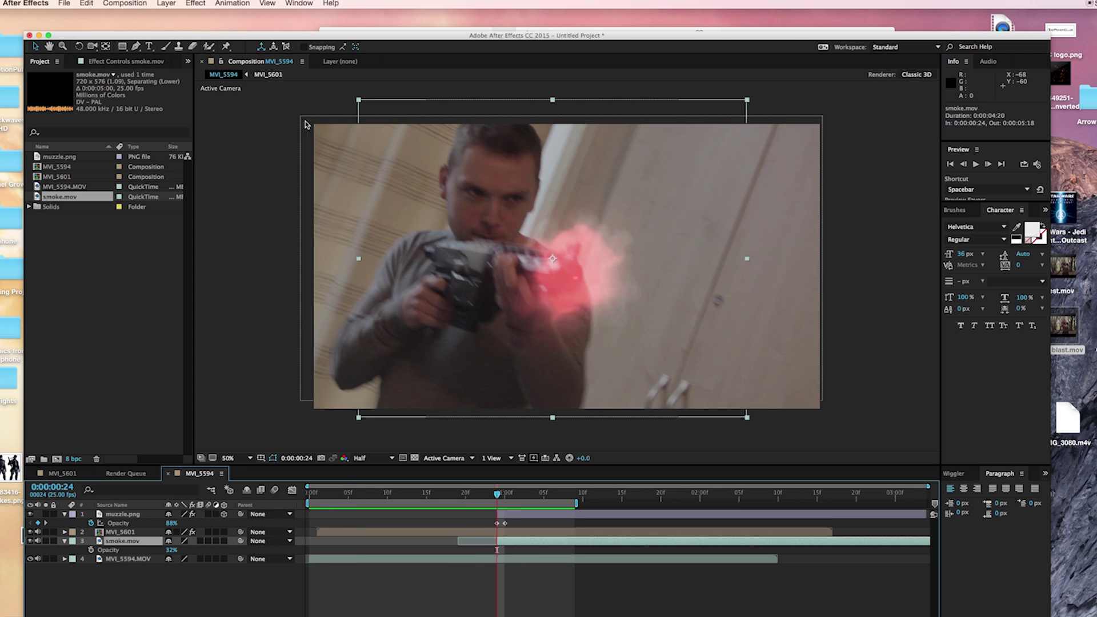
{"action": "left_click", "coordinate": [989, 164]}
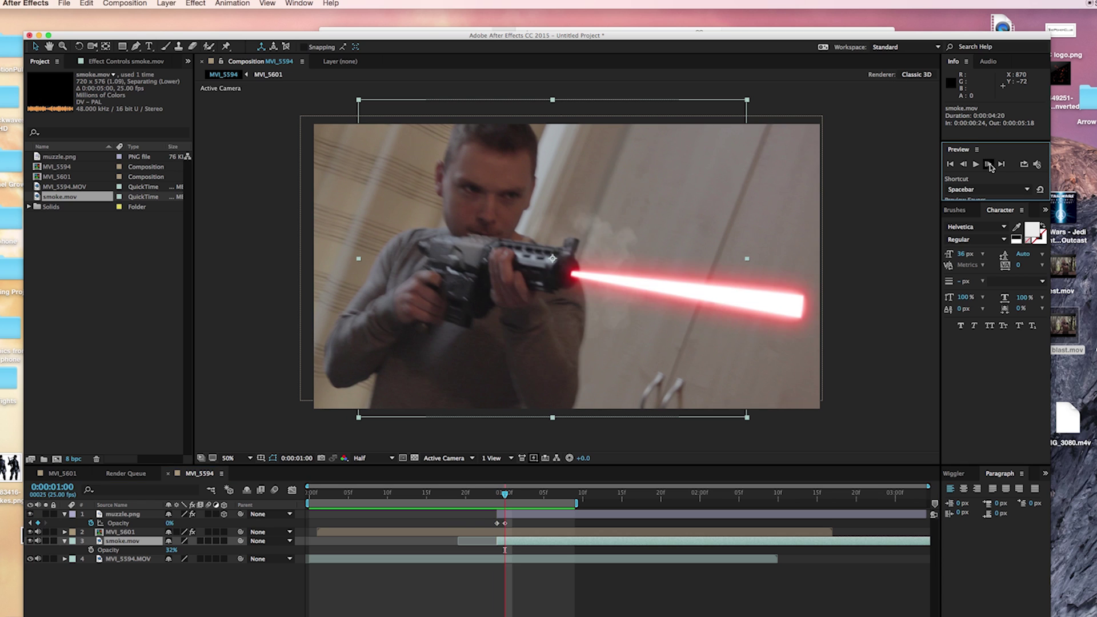
{"action": "left_click", "coordinate": [989, 164]}
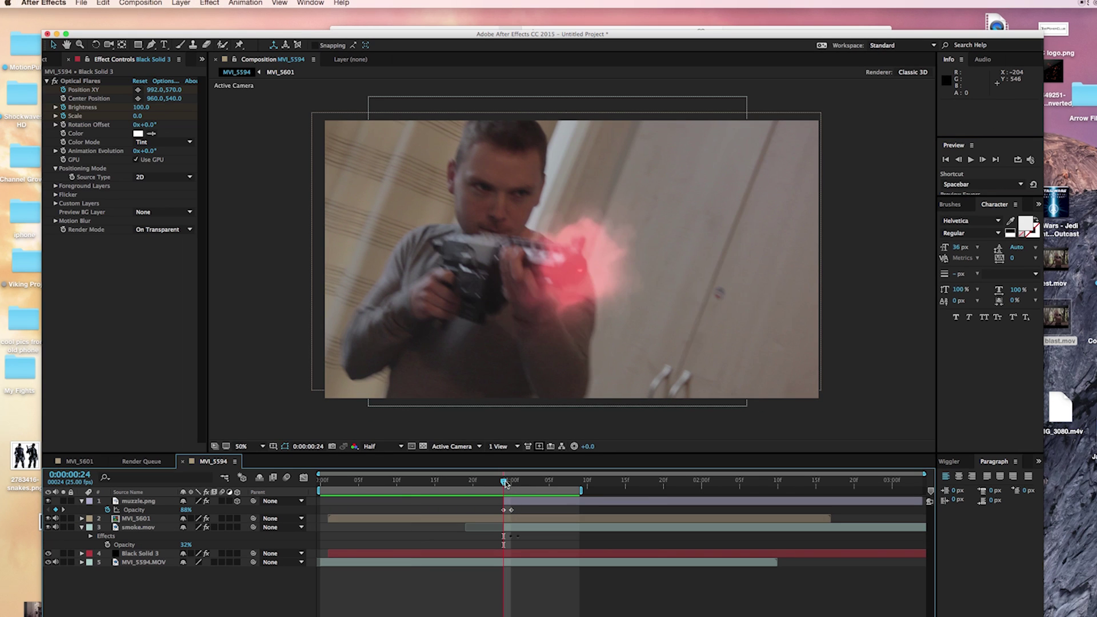
Duplicate muzzle.png and set the copy's Tint white mapping to pure white, FFFFFF.
{"action": "left_click", "coordinate": [150, 501]}
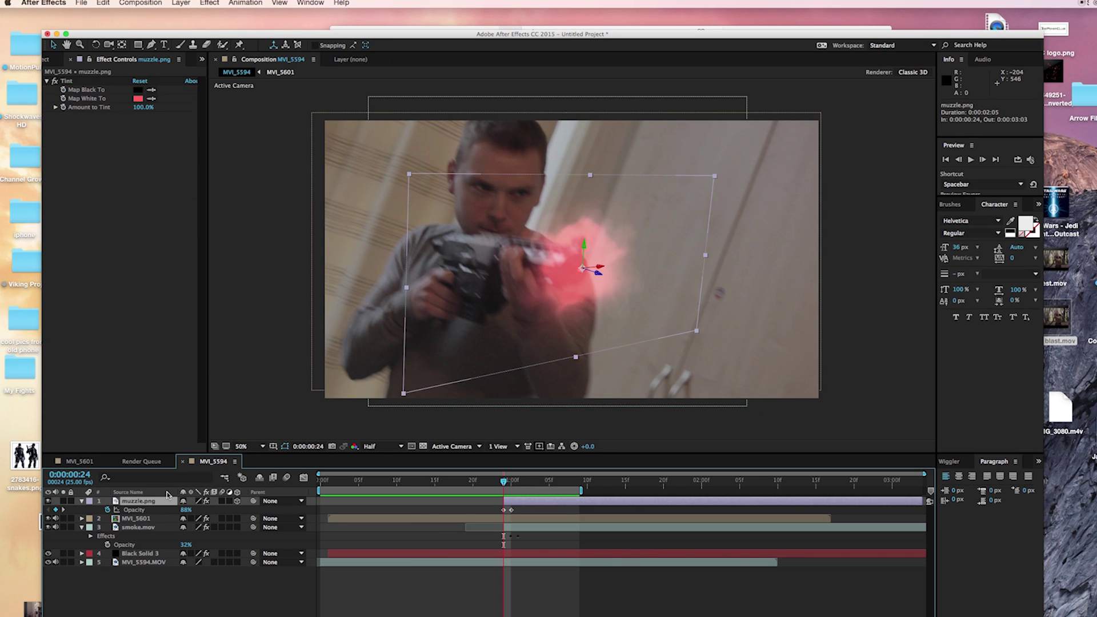
{"action": "key", "text": "super+d"}
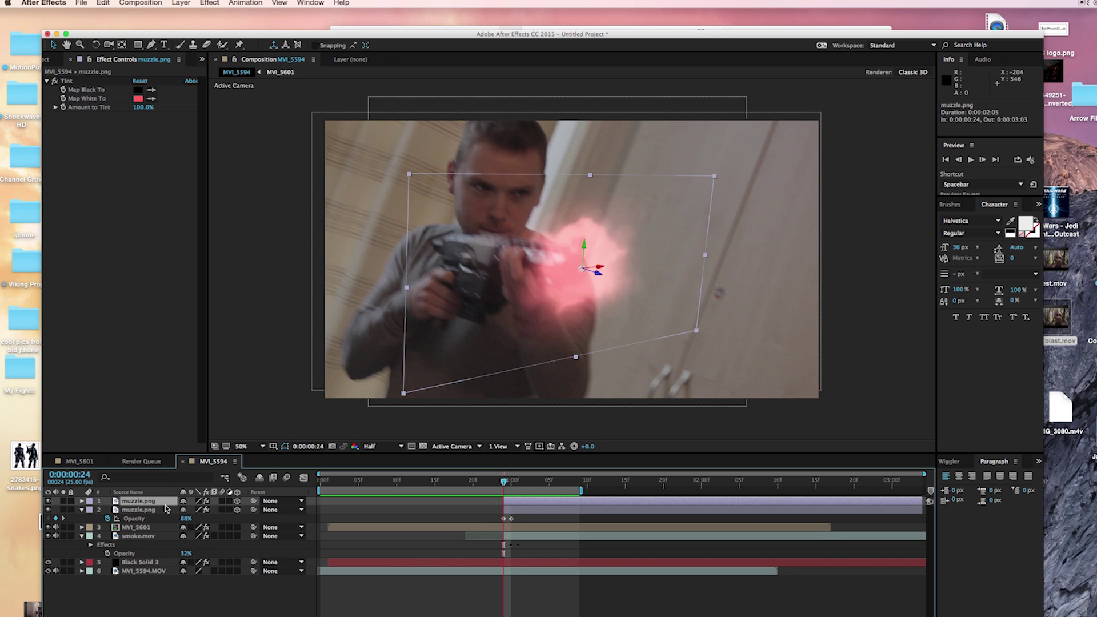
{"action": "left_click", "coordinate": [137, 98]}
{"action": "left_click_drag", "start_coordinate": [169, 318], "coordinate": [110, 308]}
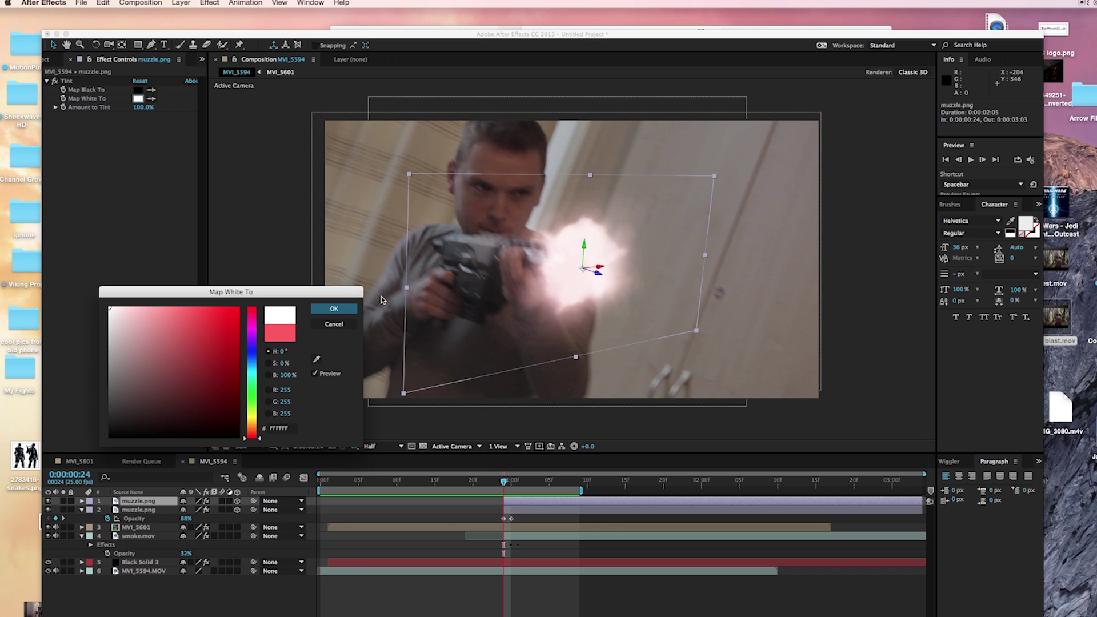
{"action": "left_click", "coordinate": [333, 309]}
Move the white muzzle.png copy below the red one and check the combined flash using visibility toggles and playback.
{"action": "left_click_drag", "start_coordinate": [145, 502], "coordinate": [144, 514]}
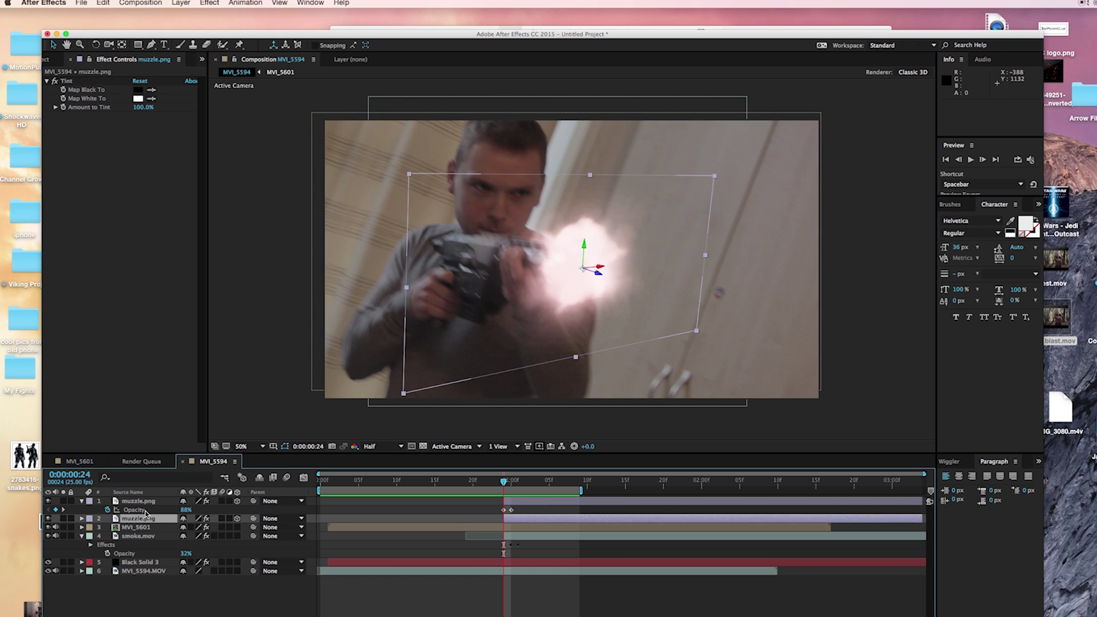
{"action": "left_click", "coordinate": [48, 518]}
{"action": "left_click", "coordinate": [48, 518]}
{"action": "left_click", "coordinate": [49, 501]}
{"action": "left_click", "coordinate": [49, 502]}
{"action": "left_click", "coordinate": [276, 433]}
{"action": "key", "text": "space"}
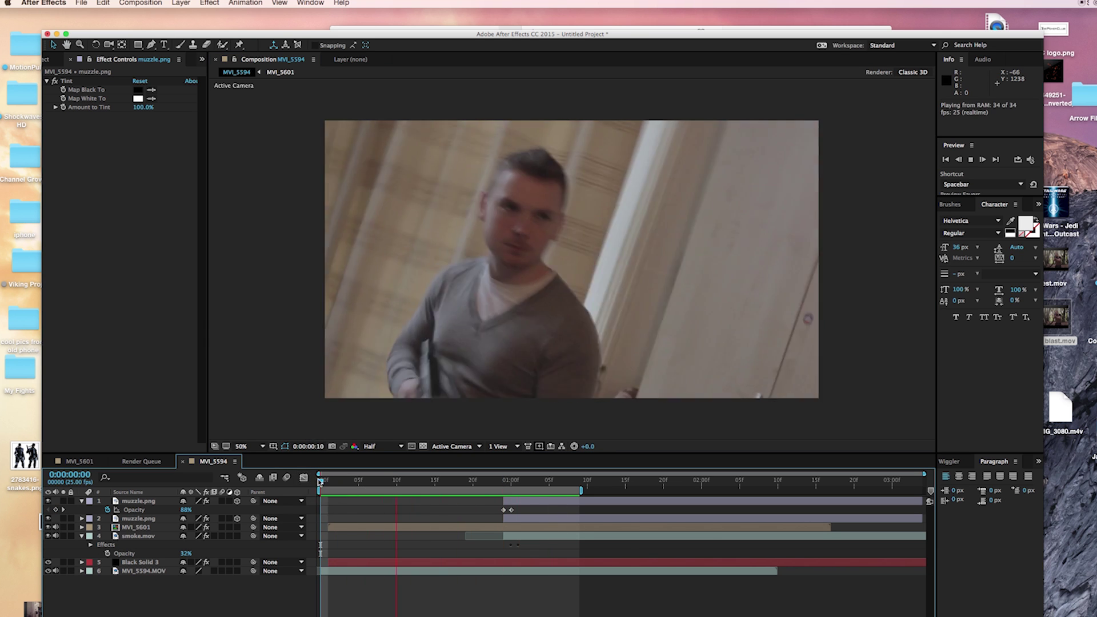
{"action": "key", "text": "space"}
{"action": "left_click", "coordinate": [506, 484]}
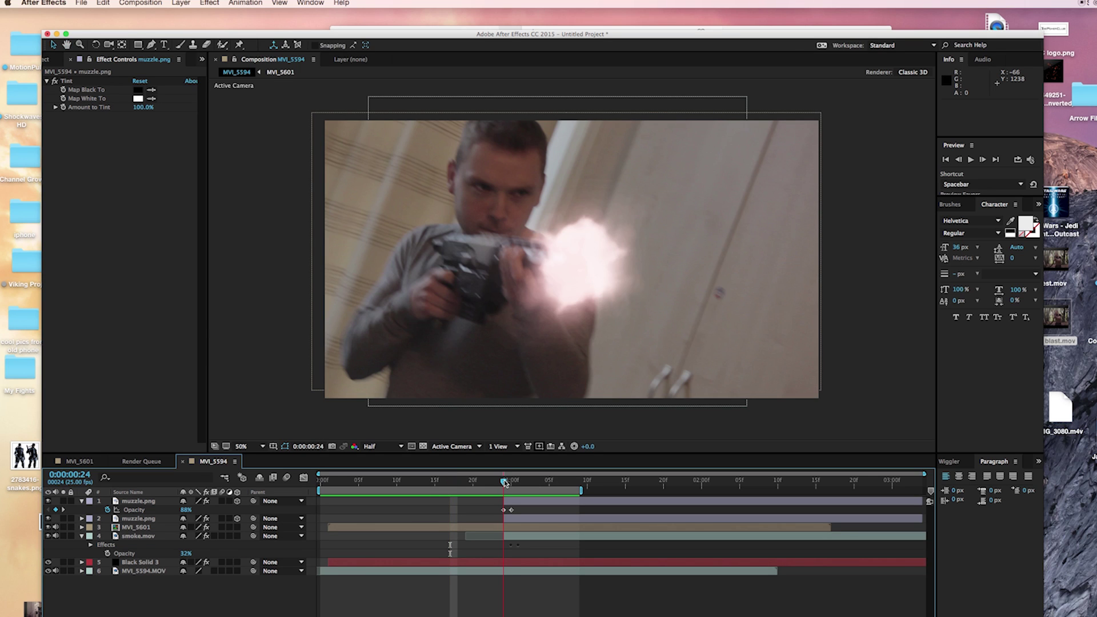
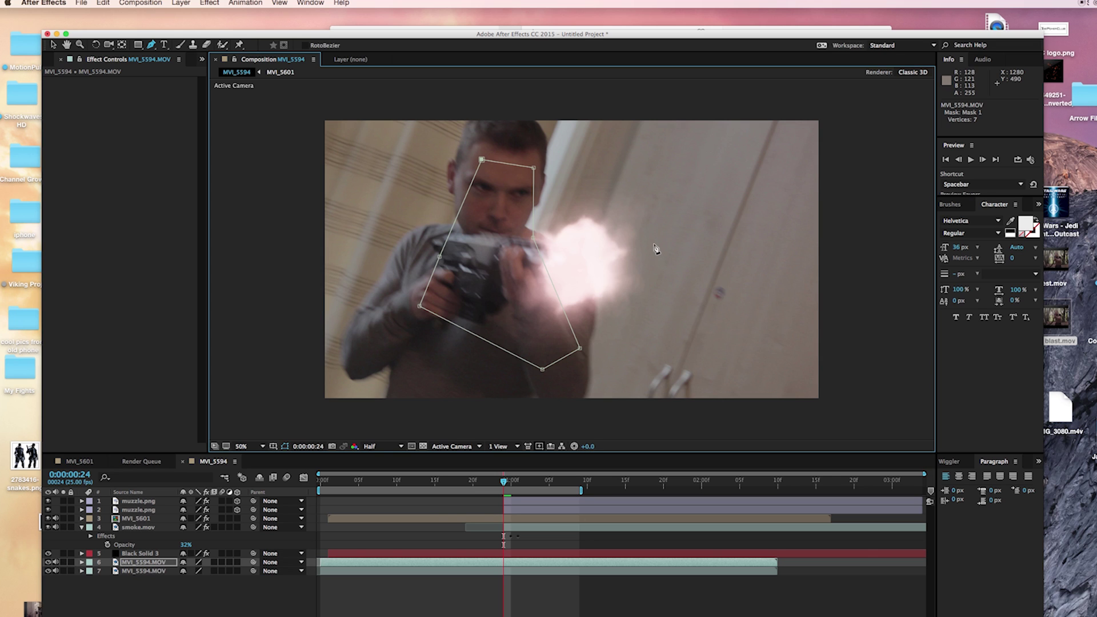
Draw a second, four-point mask over the cupboard doors beyond the muzzle flash on the upper MVI_5594.MOV layer.
{"action": "left_click", "coordinate": [655, 253]}
{"action": "left_click", "coordinate": [631, 340]}
{"action": "left_click", "coordinate": [779, 376]}
{"action": "left_click", "coordinate": [815, 272]}
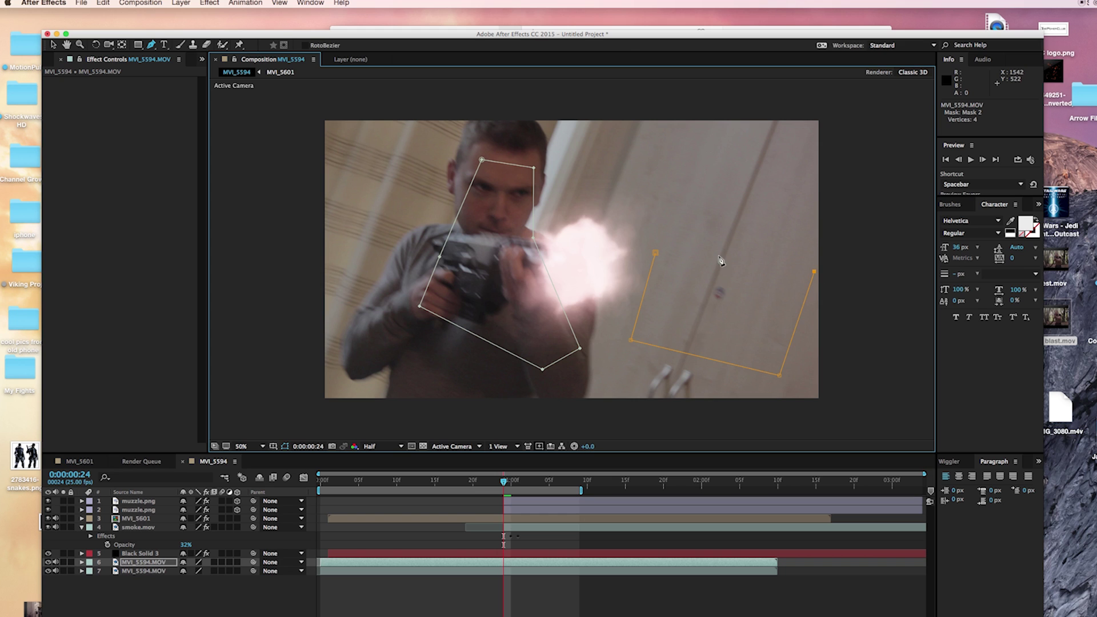
{"action": "left_click", "coordinate": [656, 253]}
Set the masked MVI_5594.MOV copy's blending mode to Add.
{"action": "right_click", "coordinate": [151, 561]}
{"action": "mouse_move", "coordinate": [224, 433]}
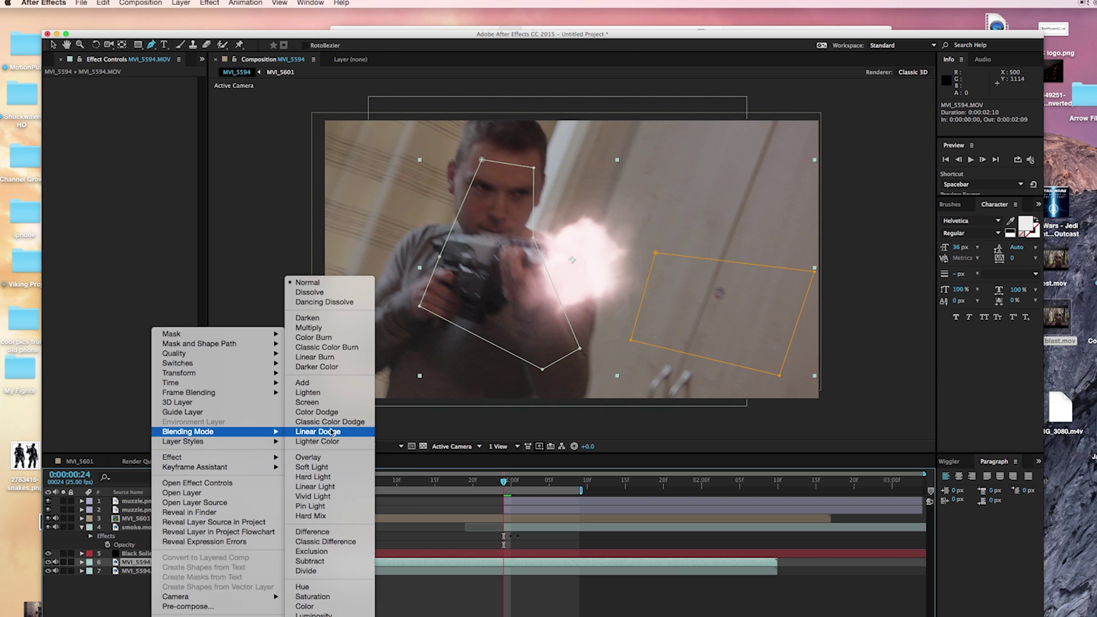
{"action": "left_click", "coordinate": [336, 383]}
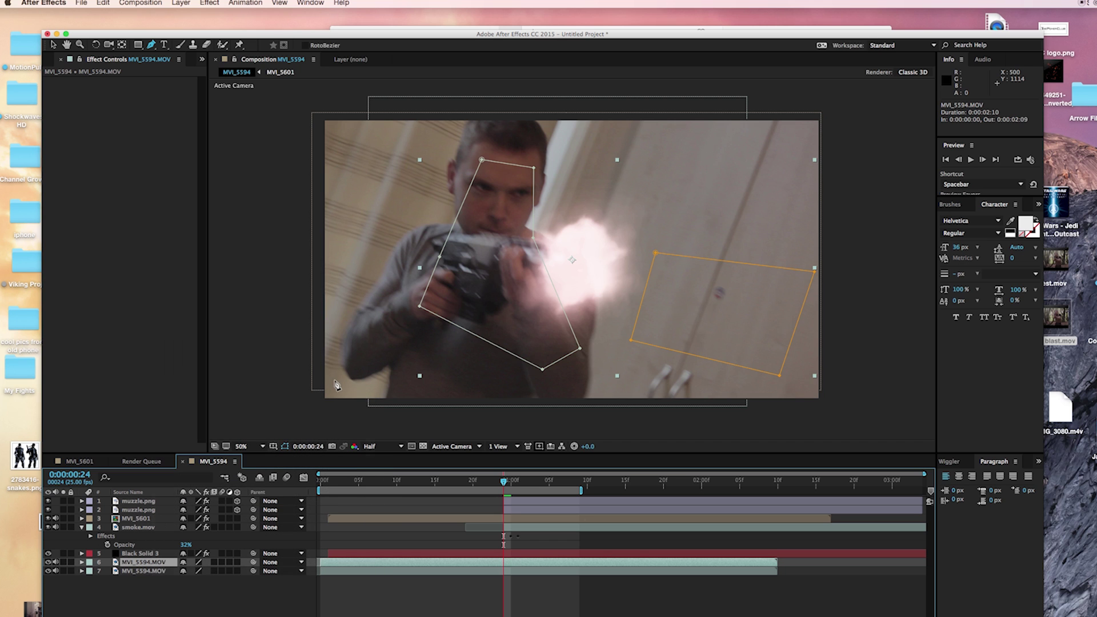
Apply a Tint effect to the masked MVI_5594.MOV copy, mapping white to pink, about RGB 255, 148, 148.
{"action": "left_click", "coordinate": [211, 3]}
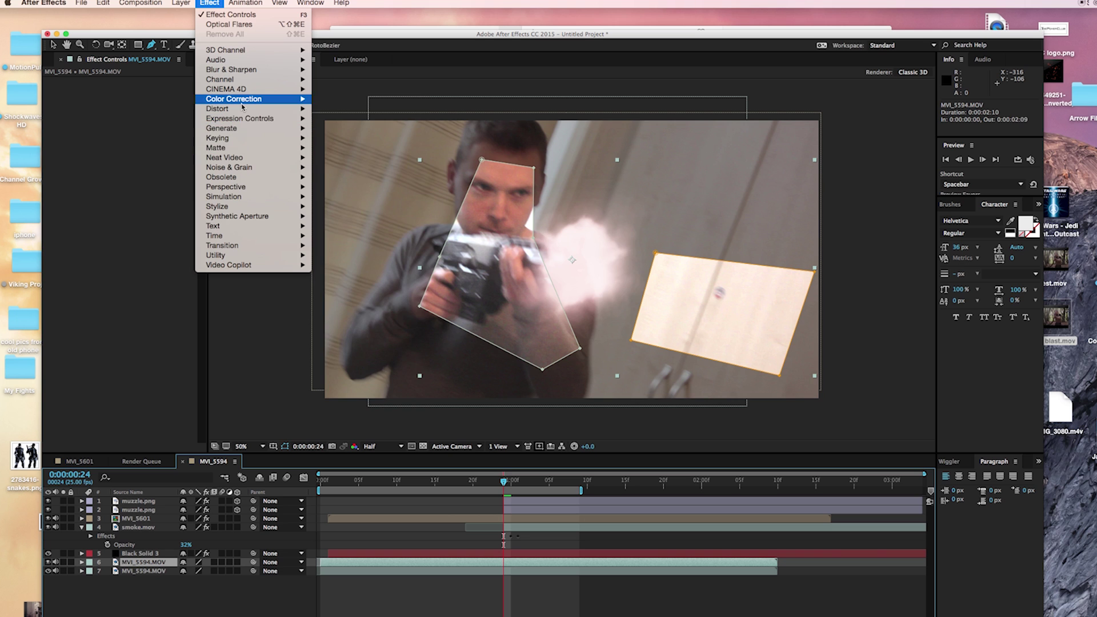
{"action": "mouse_move", "coordinate": [246, 99]}
{"action": "left_click", "coordinate": [379, 392]}
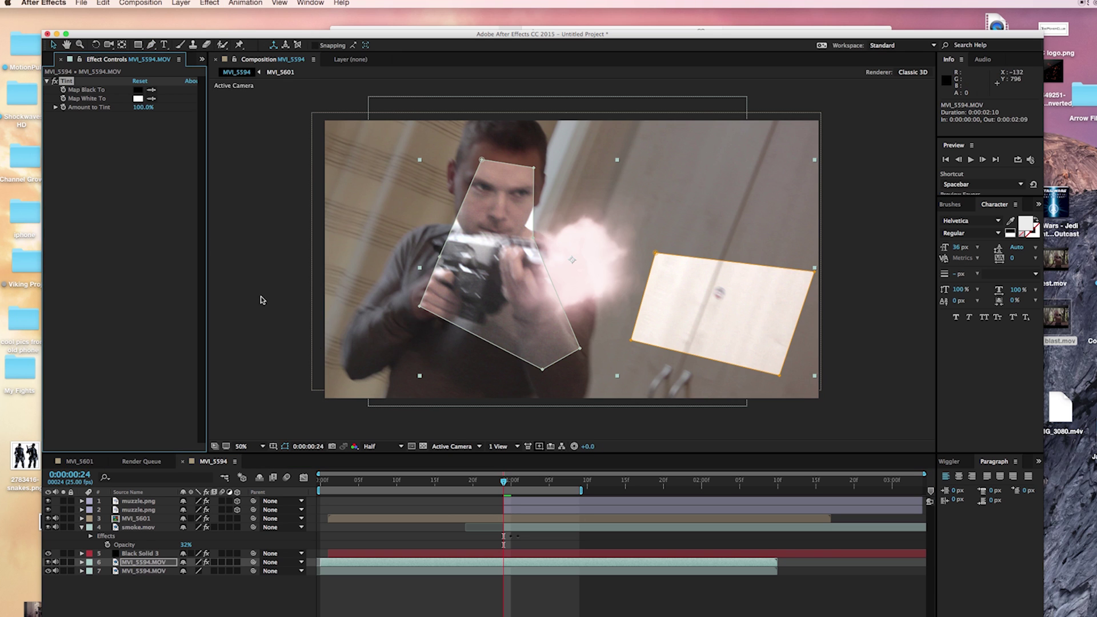
{"action": "left_click", "coordinate": [138, 99]}
{"action": "left_click_drag", "start_coordinate": [130, 328], "coordinate": [165, 303]}
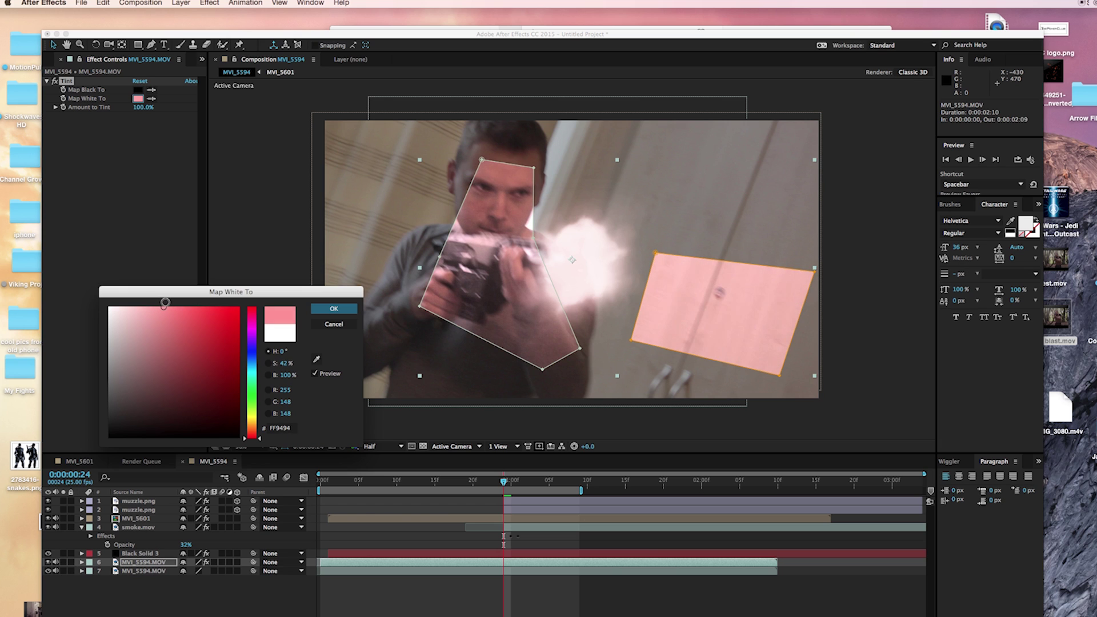
{"action": "left_click", "coordinate": [333, 309]}
Feather the masked copy's Mask 1 by 215 pixels and Mask 2 by 257 pixels.
{"action": "key", "text": "f"}
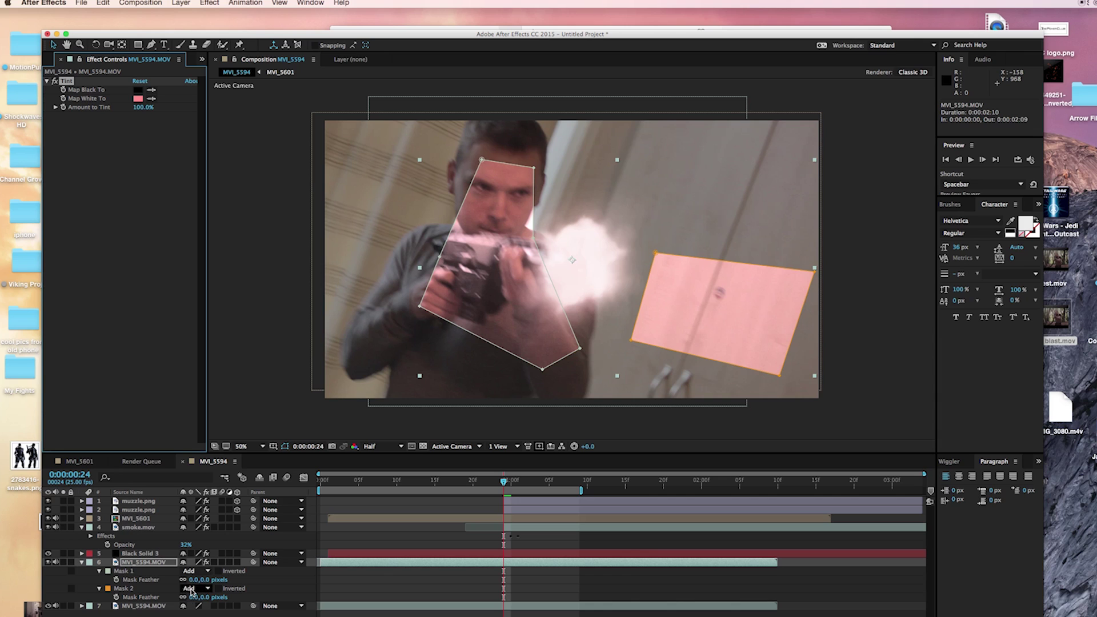
{"action": "left_click_drag", "start_coordinate": [194, 579], "coordinate": [306, 584]}
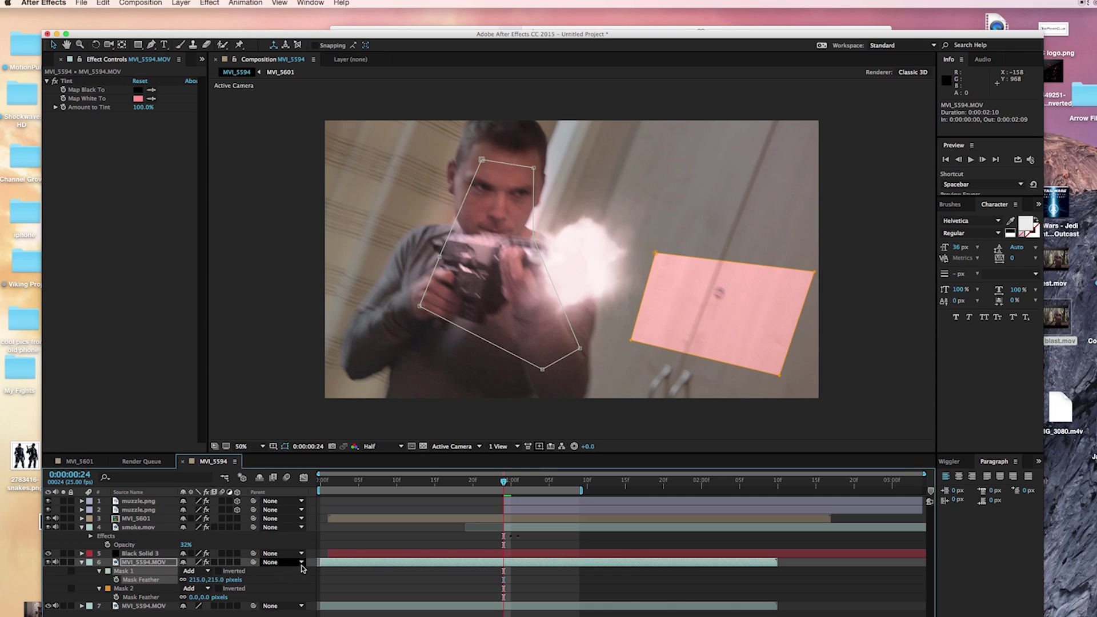
{"action": "left_click_drag", "start_coordinate": [195, 598], "coordinate": [275, 592]}
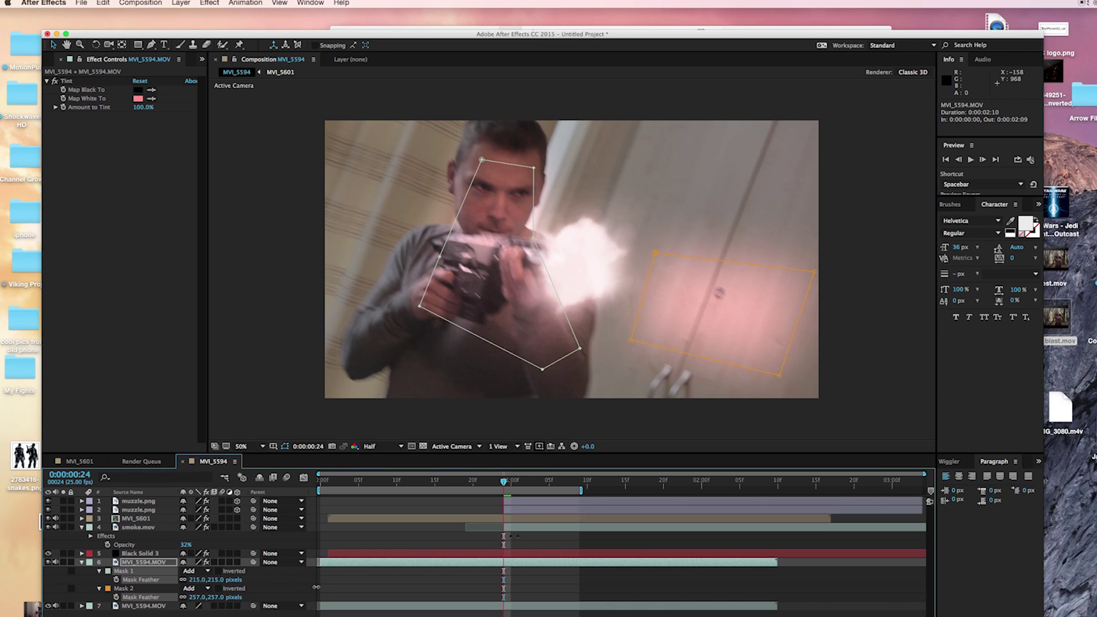
{"action": "left_click", "coordinate": [294, 402]}
{"action": "left_click", "coordinate": [182, 583]}
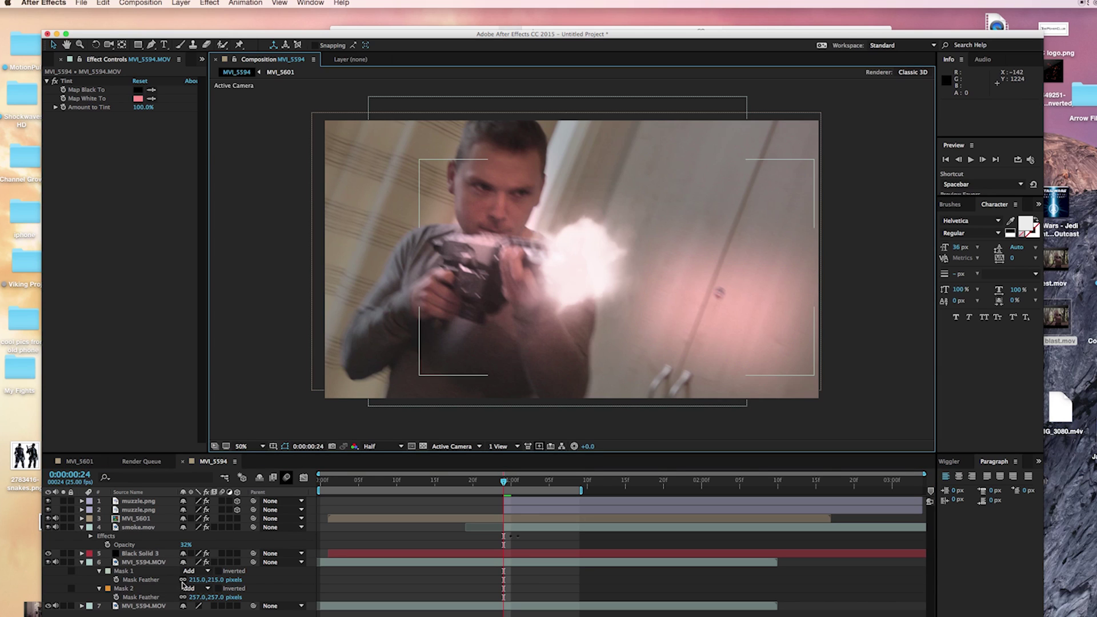
Lower the masked MVI_5594.MOV copy's opacity to 59% and start keyframing it at 0:00:00:24.
{"action": "left_click", "coordinate": [148, 564]}
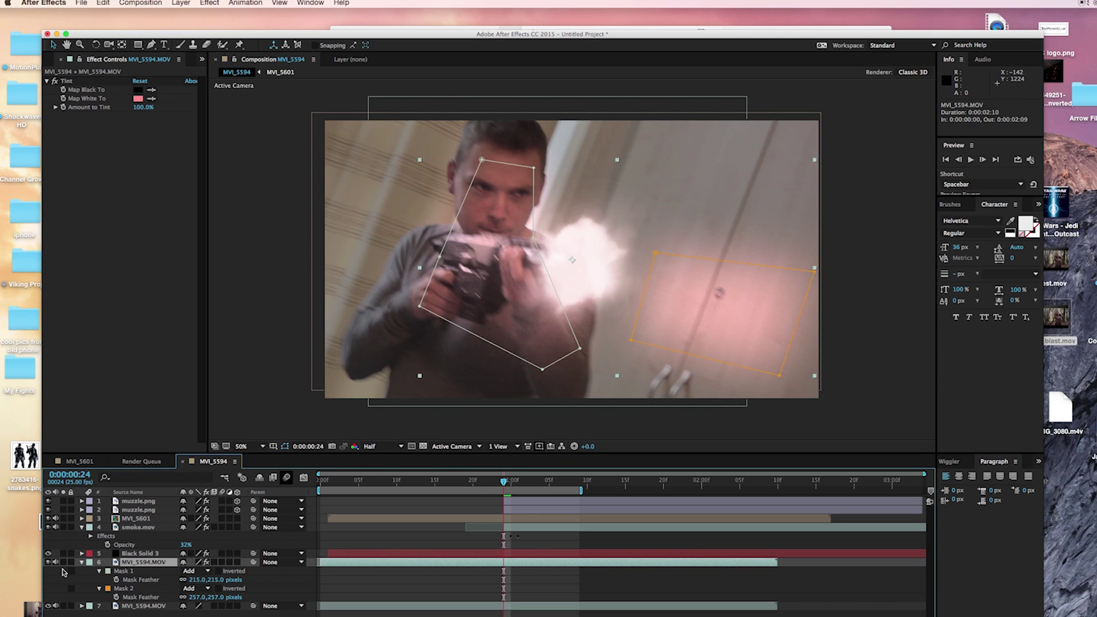
{"action": "left_click", "coordinate": [81, 562]}
{"action": "left_click", "coordinate": [81, 563]}
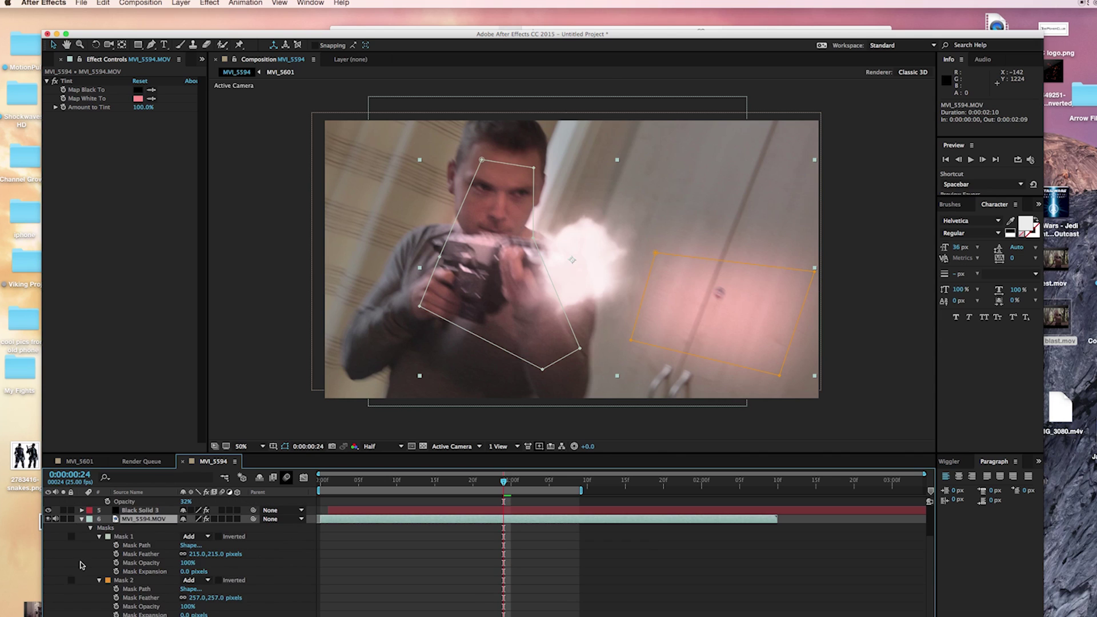
{"action": "left_click", "coordinate": [84, 519]}
{"action": "key", "text": "t"}
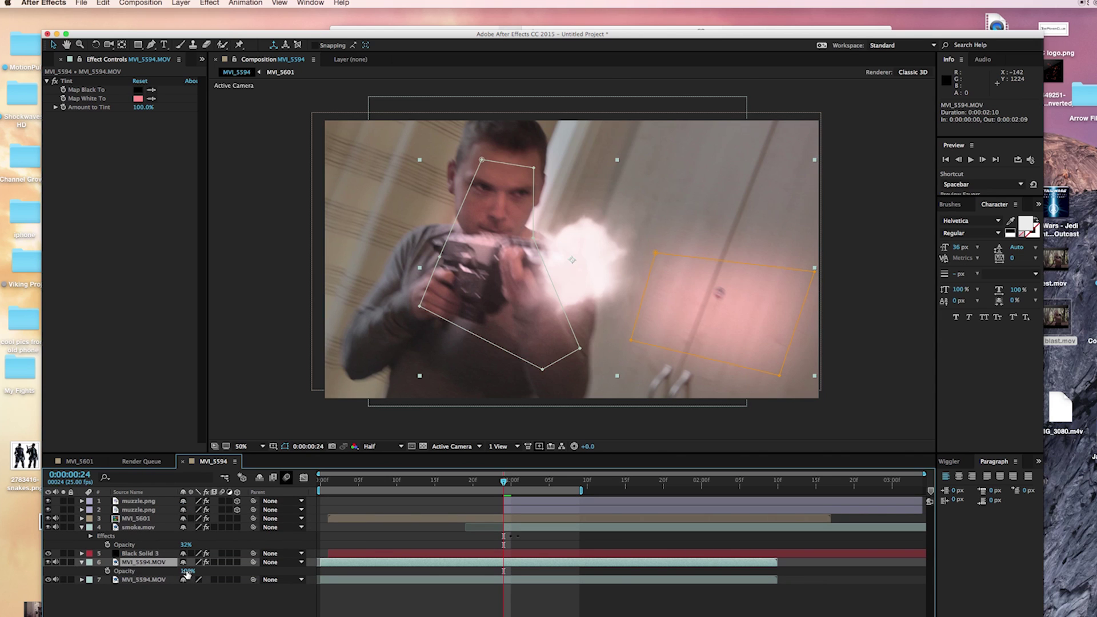
{"action": "left_click_drag", "start_coordinate": [188, 573], "coordinate": [176, 571]}
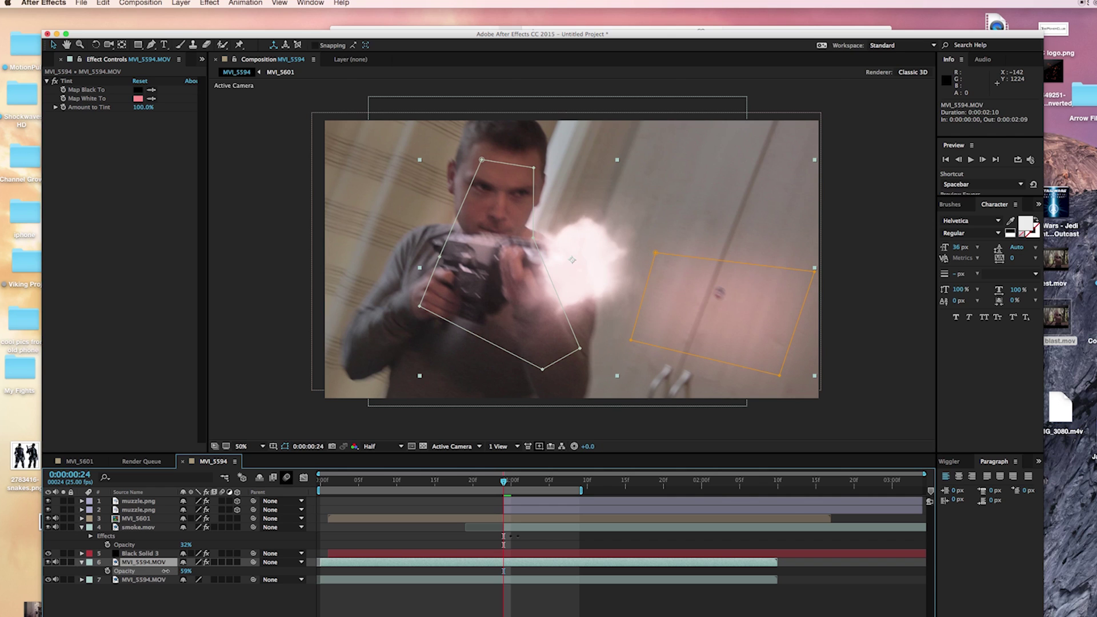
{"action": "left_click", "coordinate": [108, 571]}
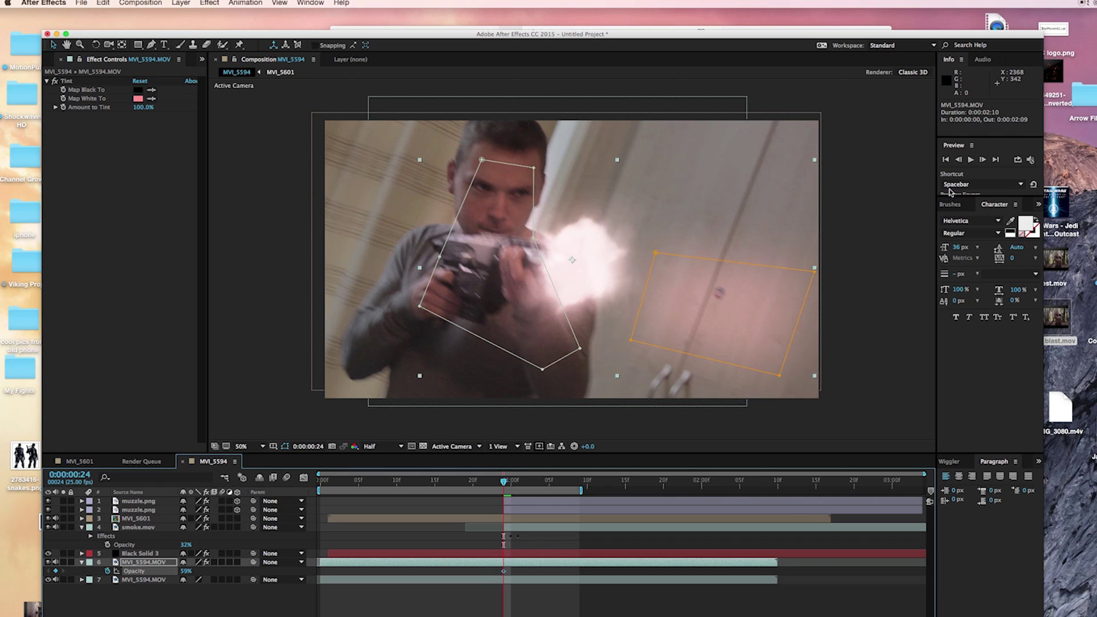
Keyframe the masked copy's opacity at 0% on 0:00:00:23 and 51% on 0:00:01:00.
{"action": "left_click", "coordinate": [958, 160]}
{"action": "left_click_drag", "start_coordinate": [209, 567], "coordinate": [185, 570]}
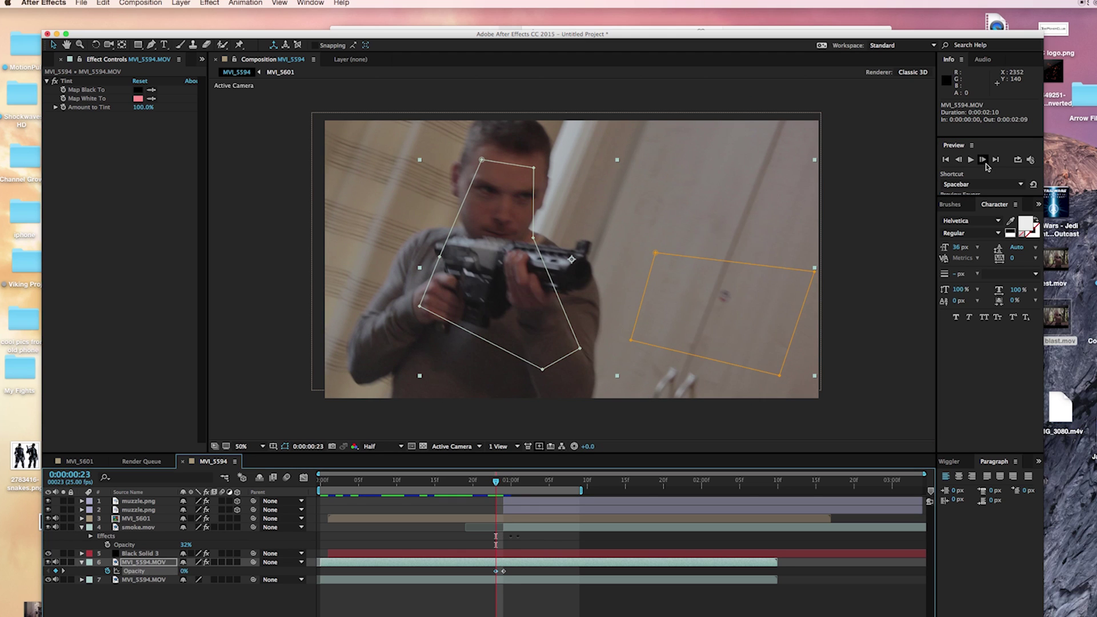
{"action": "left_click", "coordinate": [985, 162]}
{"action": "left_click", "coordinate": [983, 161]}
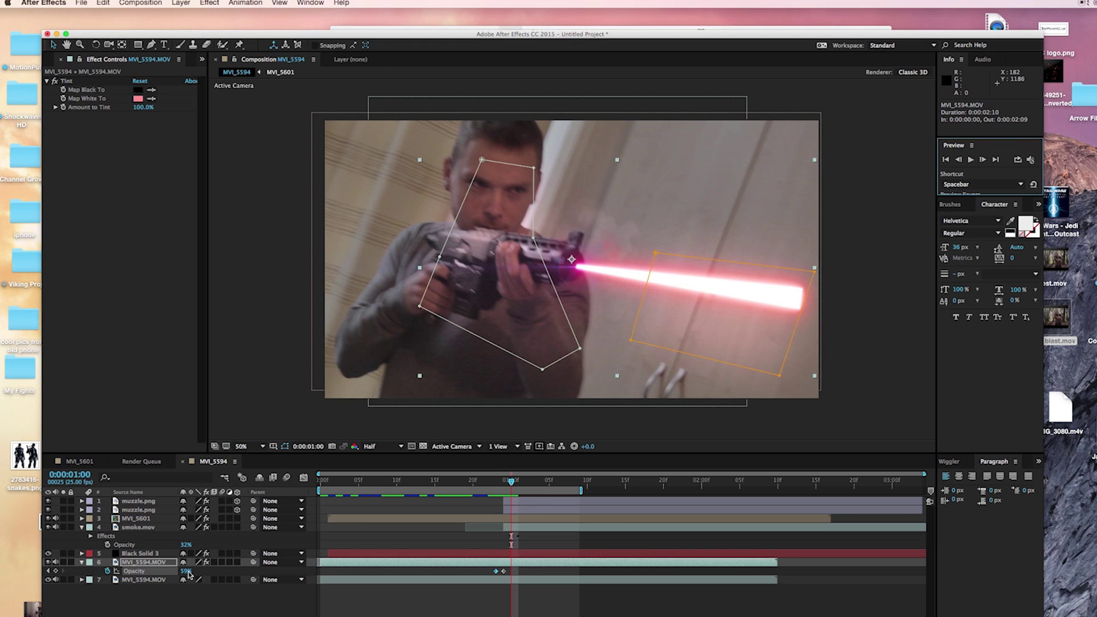
{"action": "left_click_drag", "start_coordinate": [186, 571], "coordinate": [184, 572]}
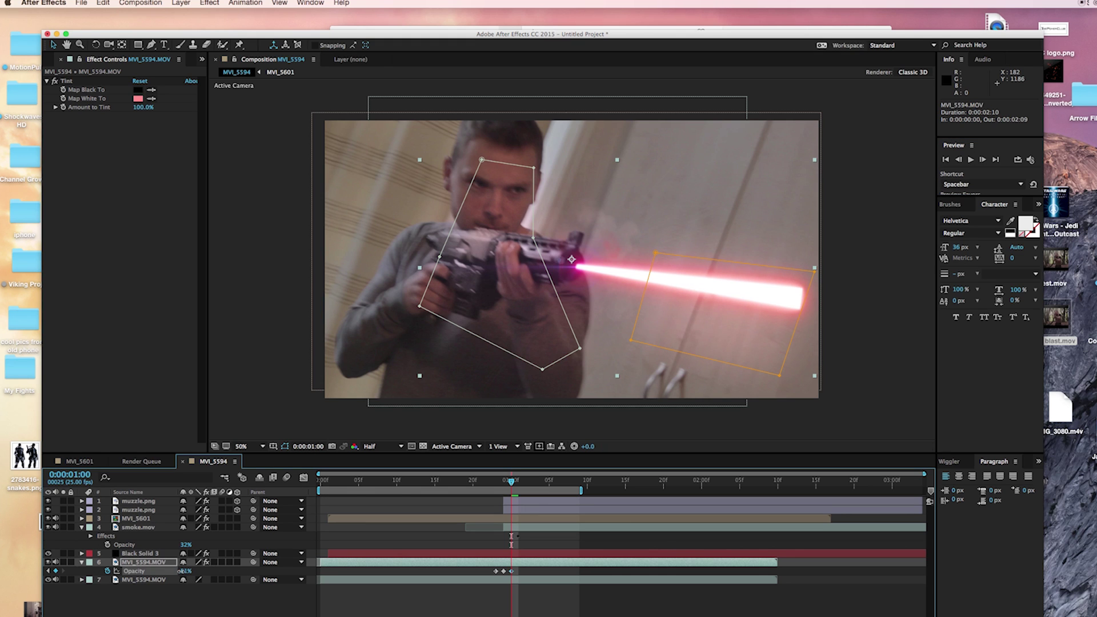
Continue fading the red light with opacity keyframes of 39% at 0:00:01:01 and 21% at 0:00:01:02.
{"action": "left_click", "coordinate": [983, 160]}
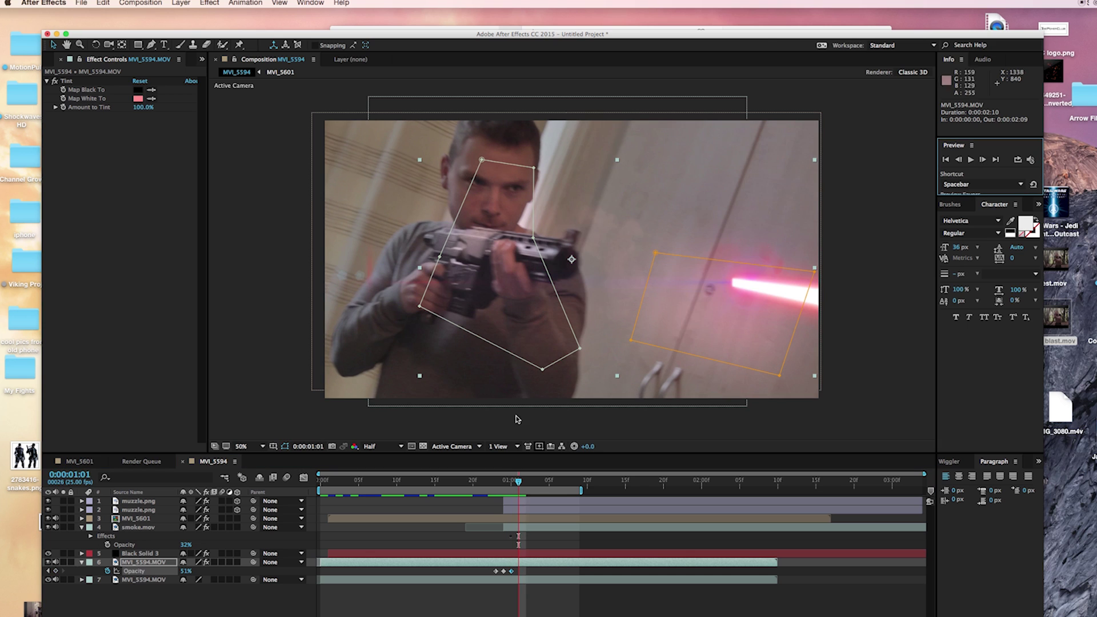
{"action": "left_click_drag", "start_coordinate": [186, 571], "coordinate": [179, 571]}
{"action": "left_click", "coordinate": [984, 160]}
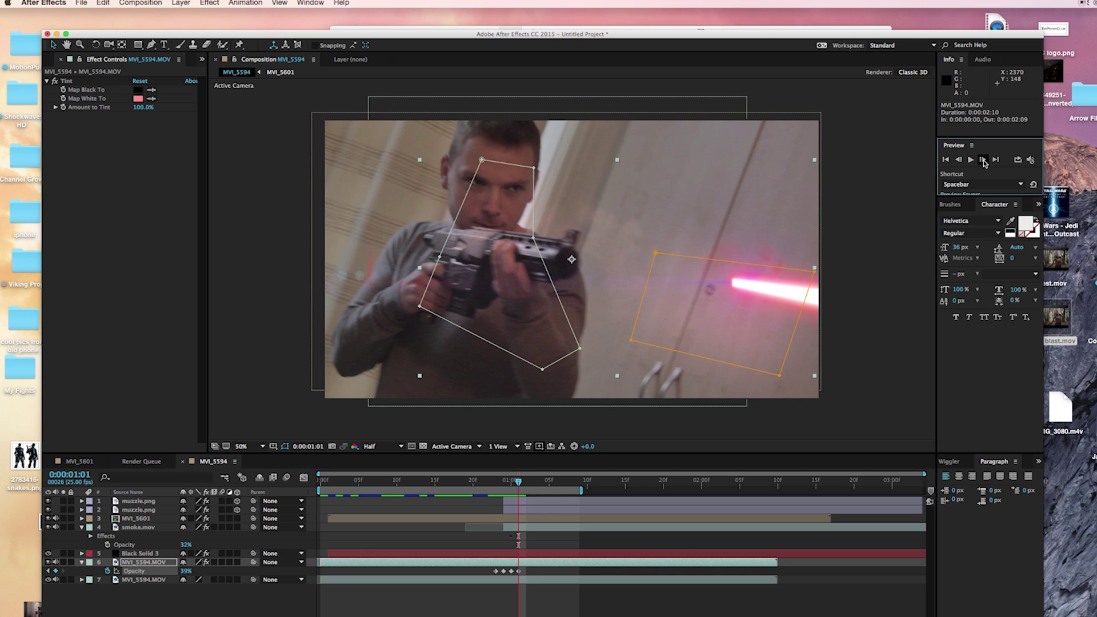
{"action": "left_click_drag", "start_coordinate": [183, 576], "coordinate": [180, 573]}
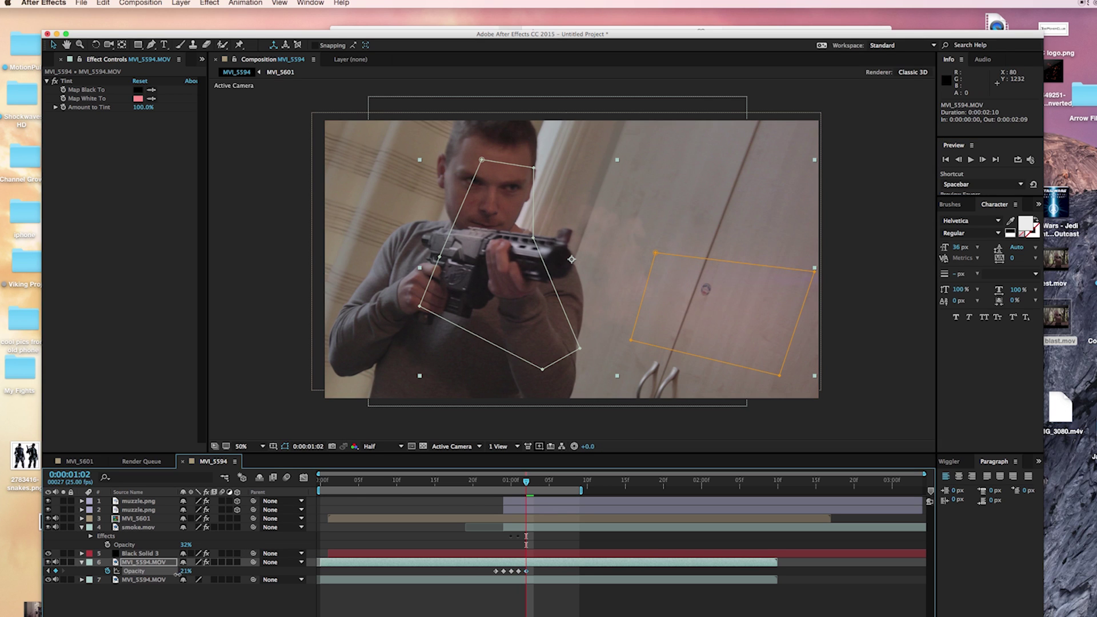
Keyframe the masked copy's opacity to 0% at 0:00:01:04, deselect the layer and preview the shot.
{"action": "left_click", "coordinate": [983, 161]}
{"action": "left_click", "coordinate": [984, 161]}
{"action": "left_click_drag", "start_coordinate": [184, 571], "coordinate": [147, 576]}
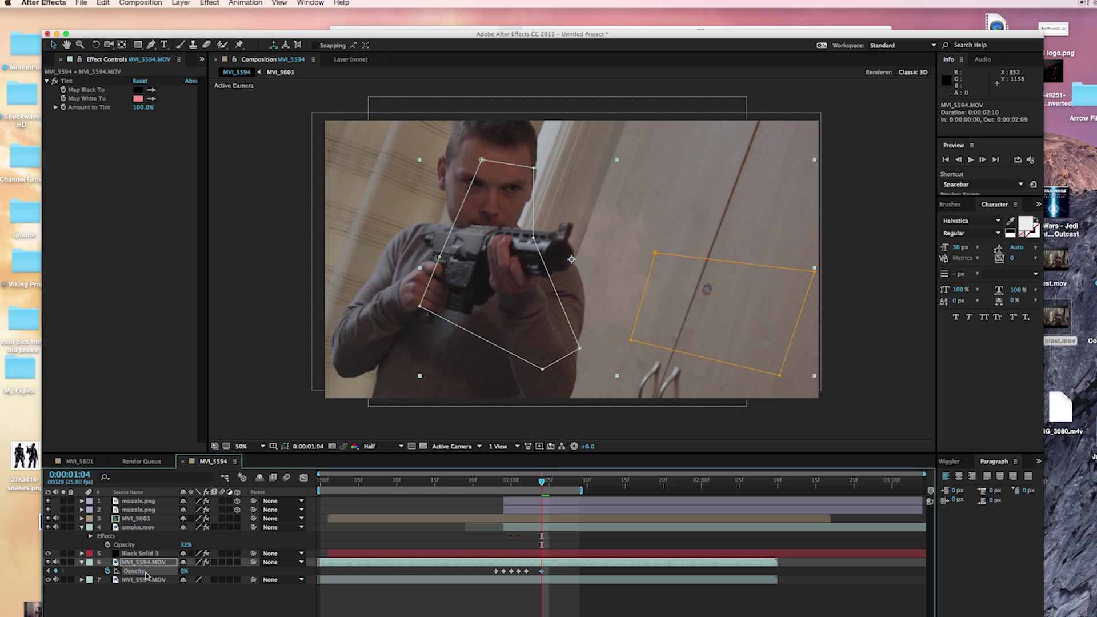
{"action": "left_click", "coordinate": [418, 611]}
{"action": "key", "text": "space"}
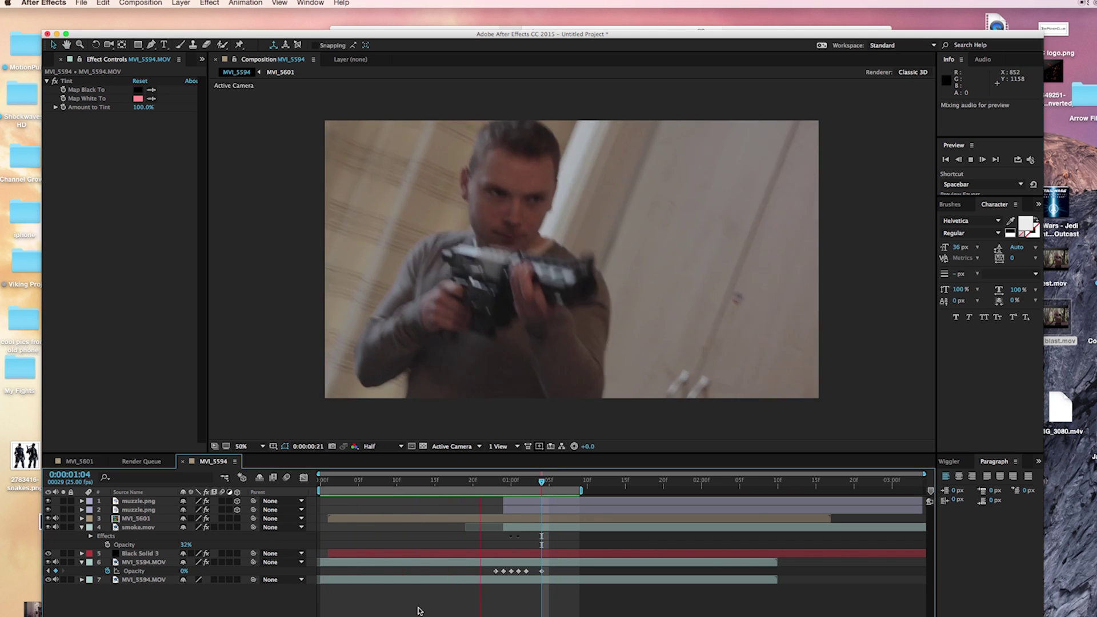